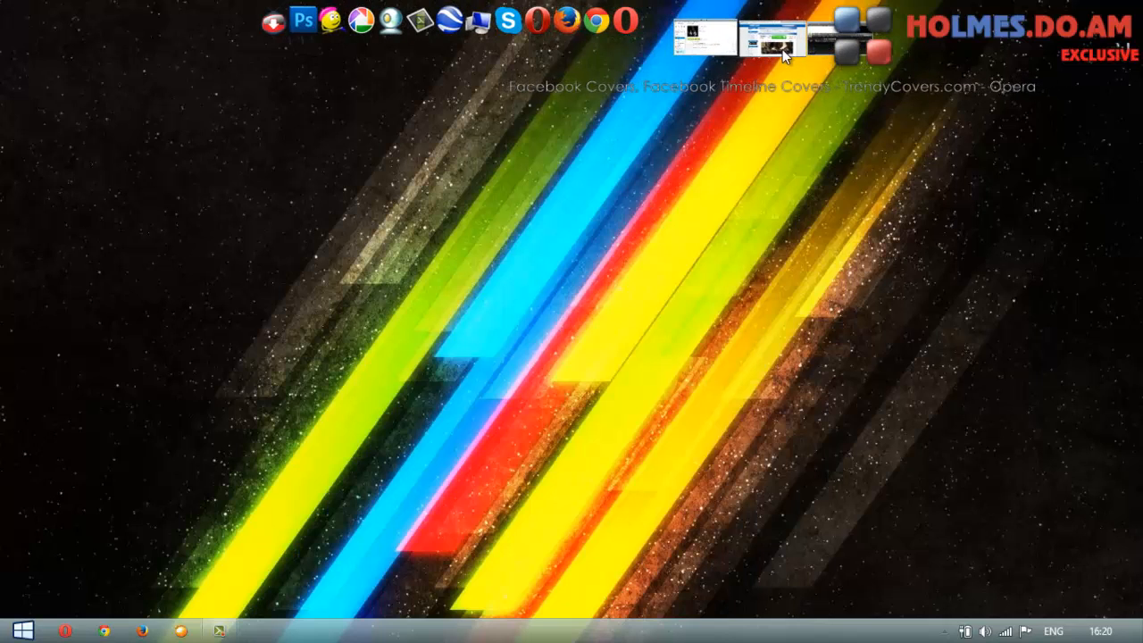
click(782, 49)
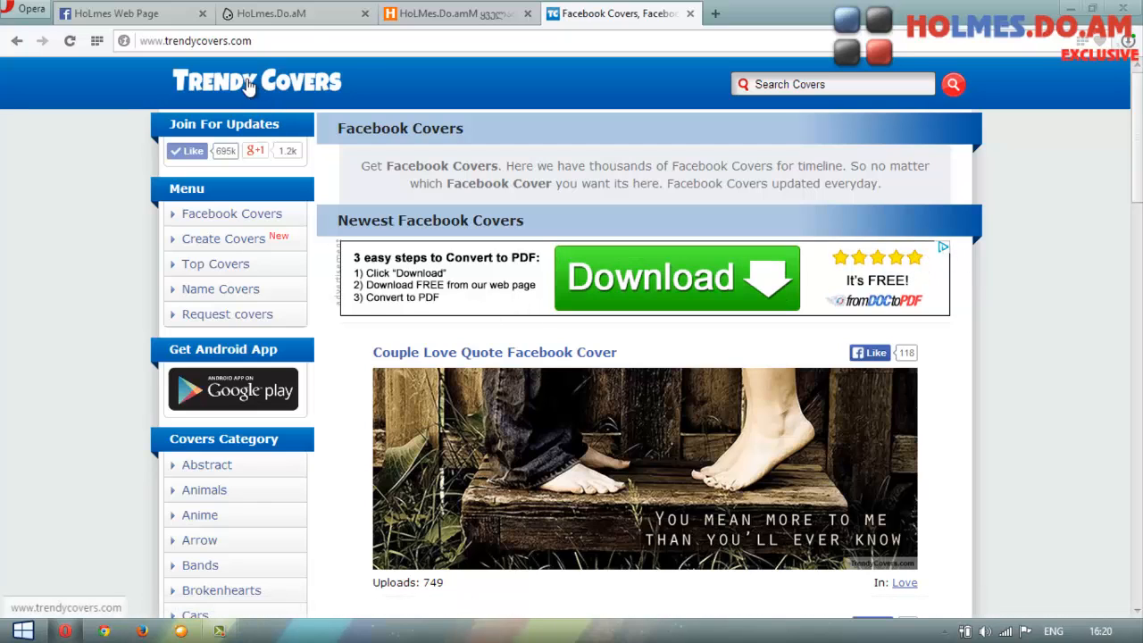
click(302, 42)
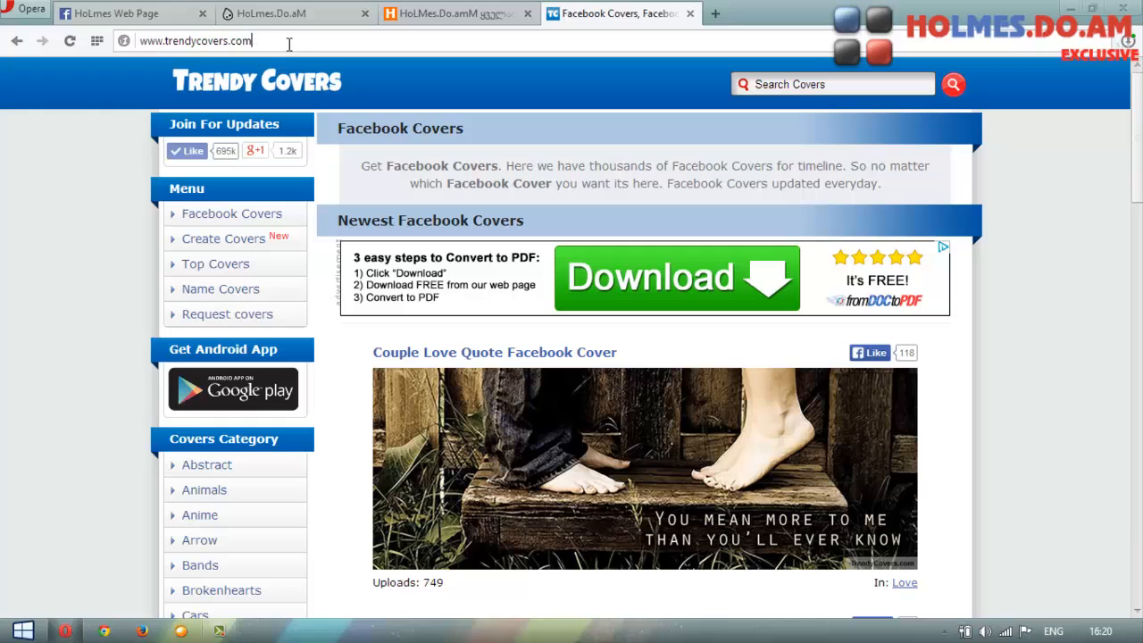
drag(288, 44, 147, 58)
click(101, 130)
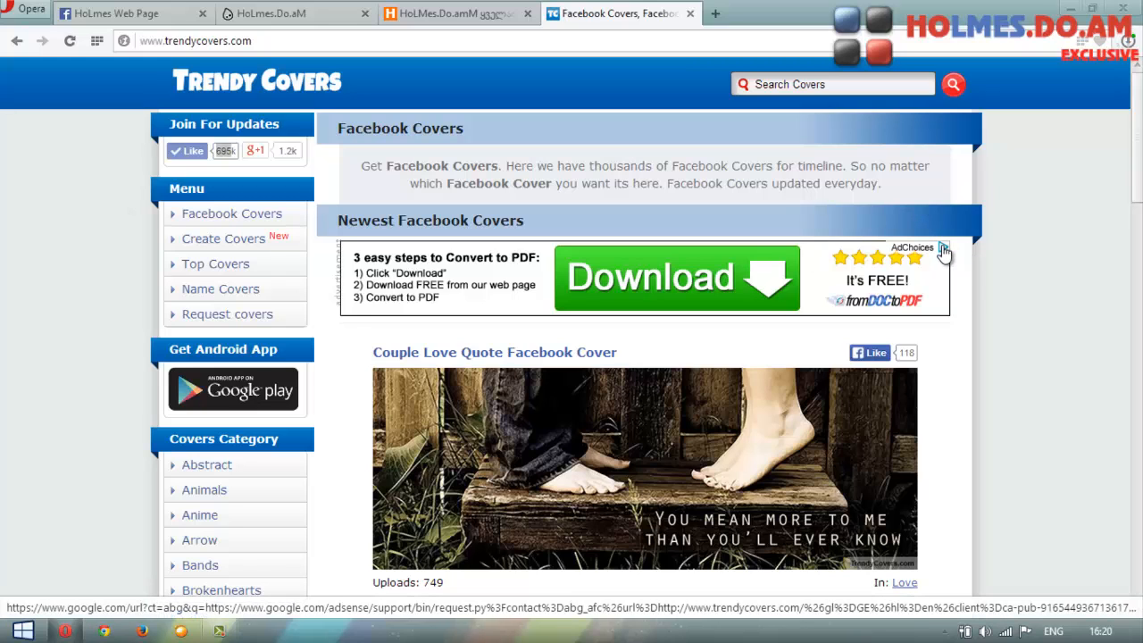
- Look through the newest Facebook covers, the category list, the popular tags and the page links on the Trendy Covers home page
scroll(276, 241, down, 1)
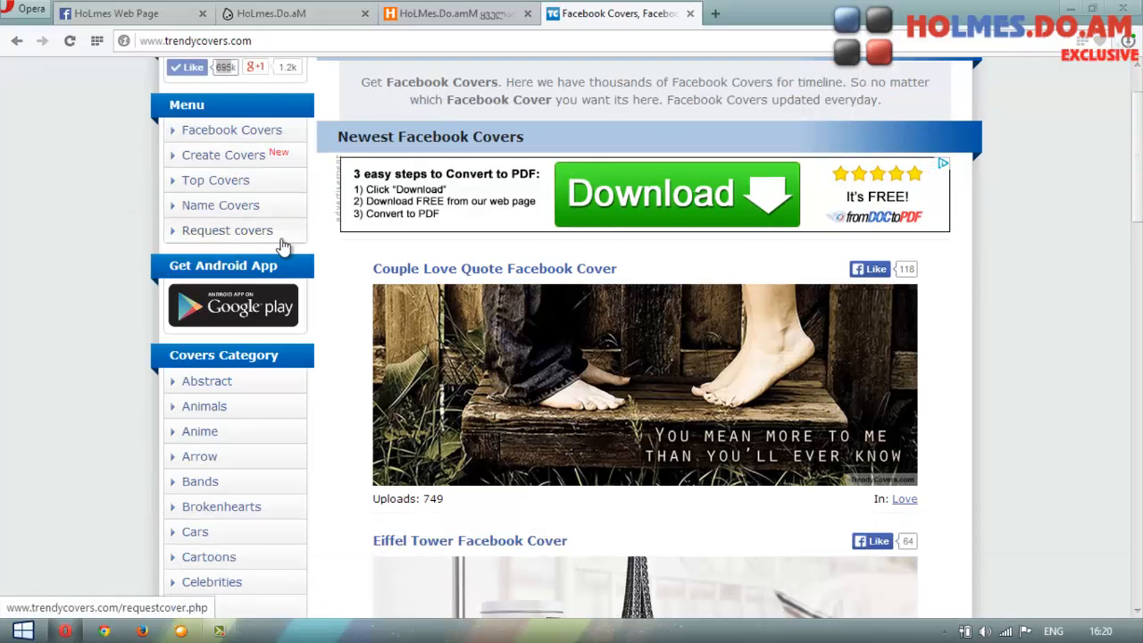
scroll(282, 248, down, 1)
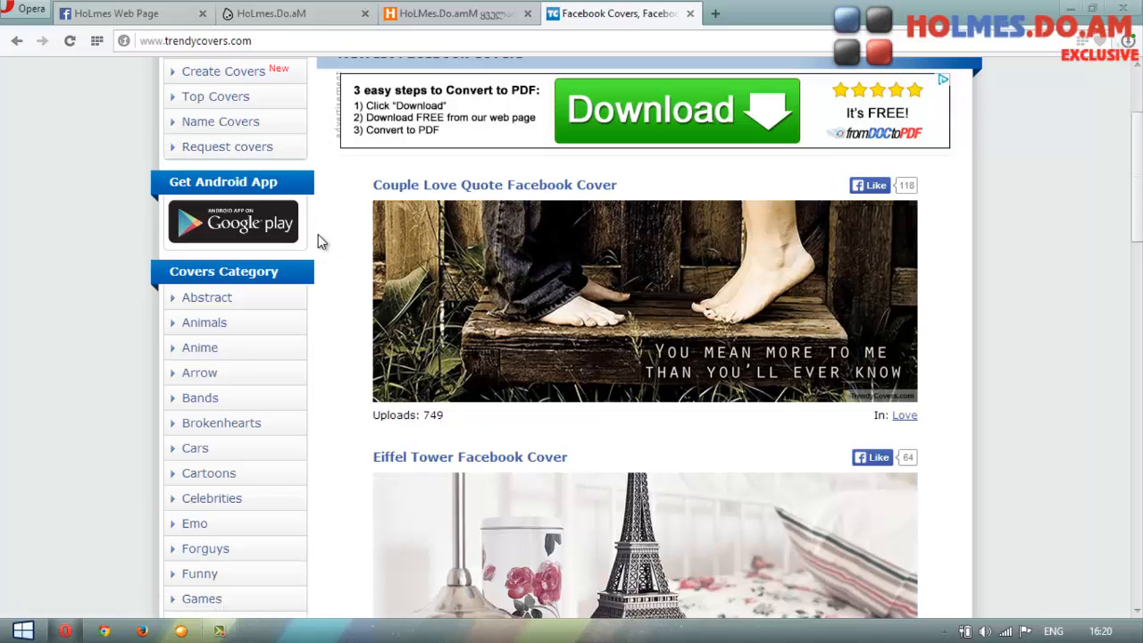
scroll(320, 238, down, 1)
scroll(344, 235, down, 3)
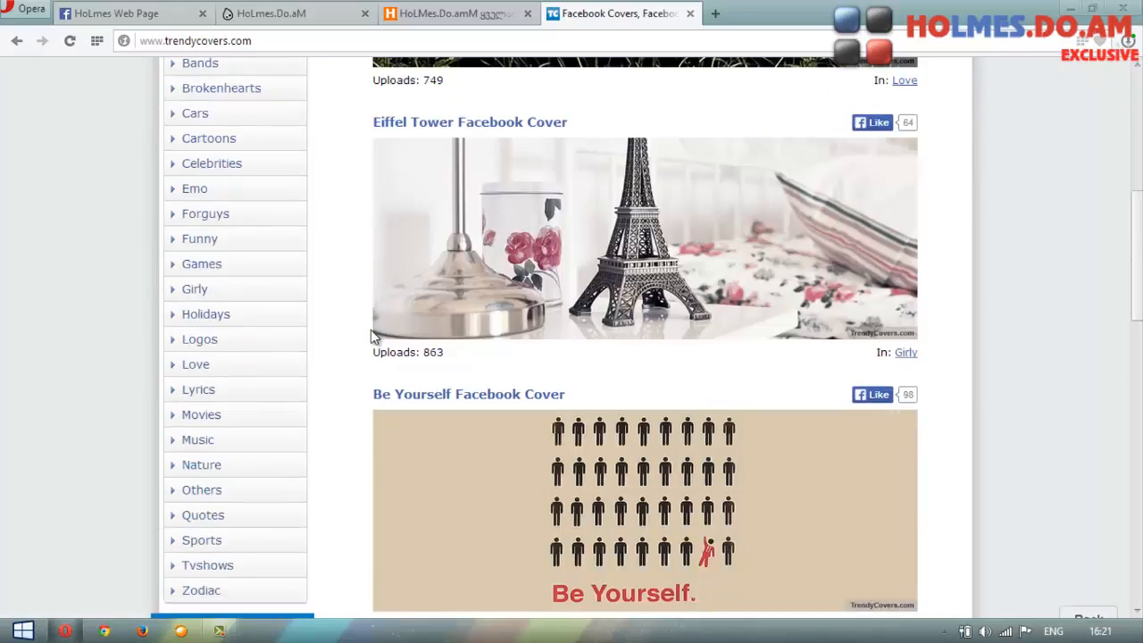
scroll(370, 330, down, 1)
scroll(460, 336, down, 5)
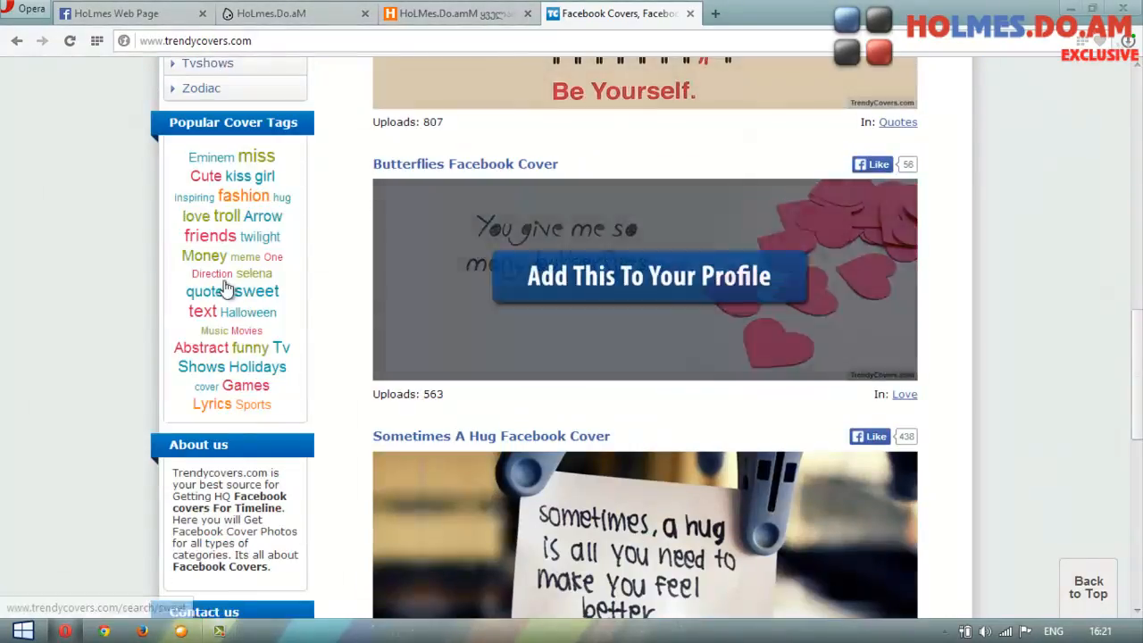
scroll(247, 270, up, 6)
scroll(246, 269, up, 3)
scroll(247, 294, down, 20)
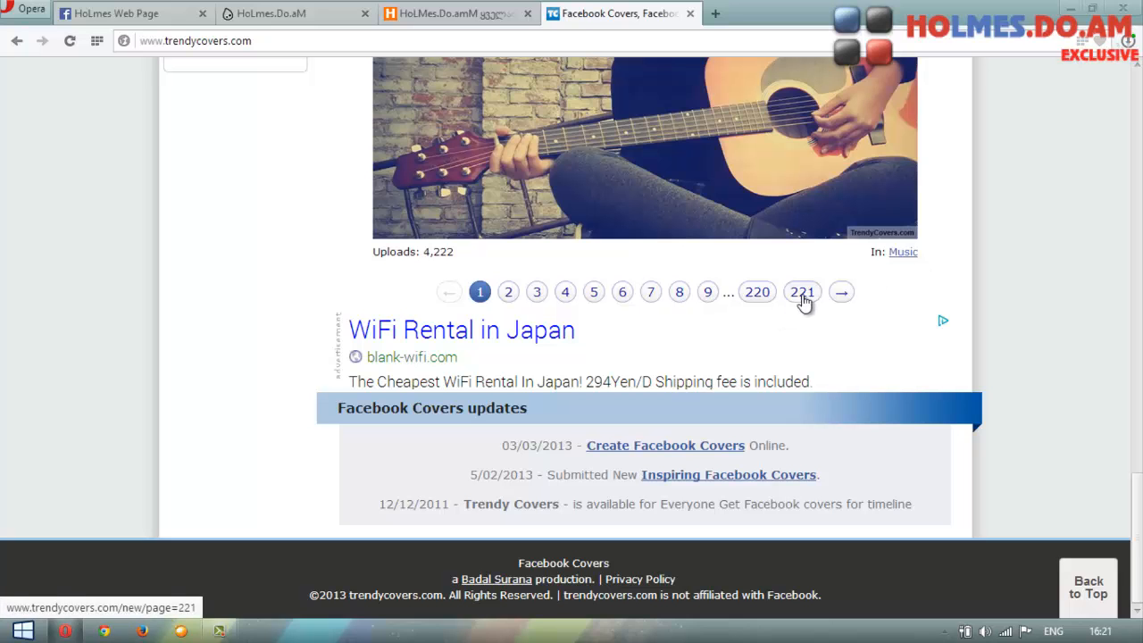
scroll(801, 300, up, 1)
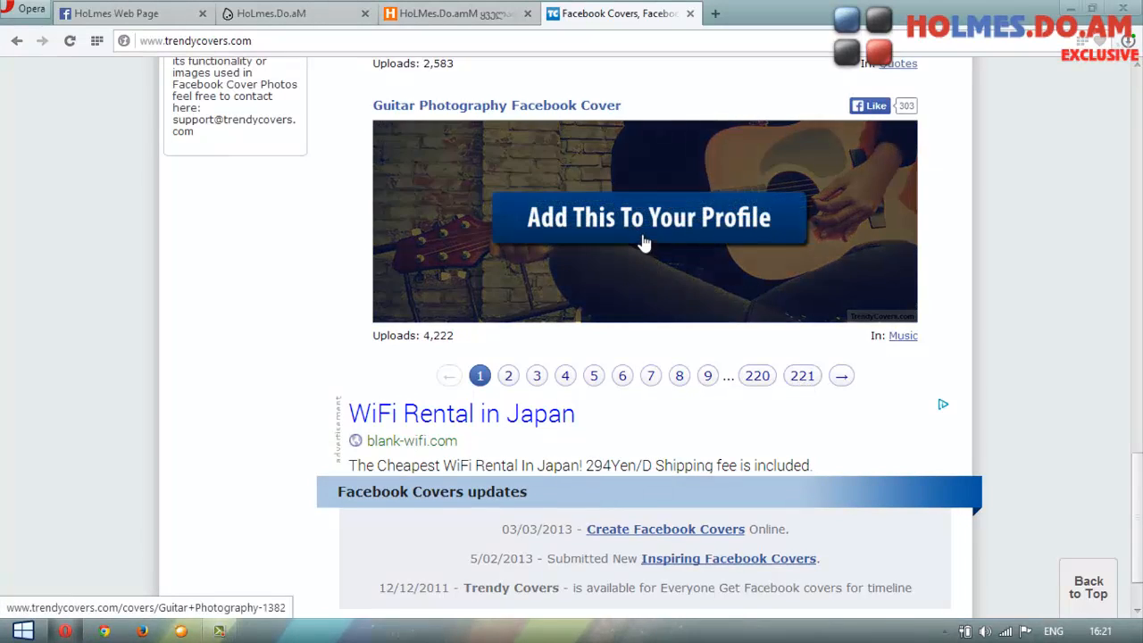
scroll(643, 246, up, 4)
scroll(571, 241, up, 5)
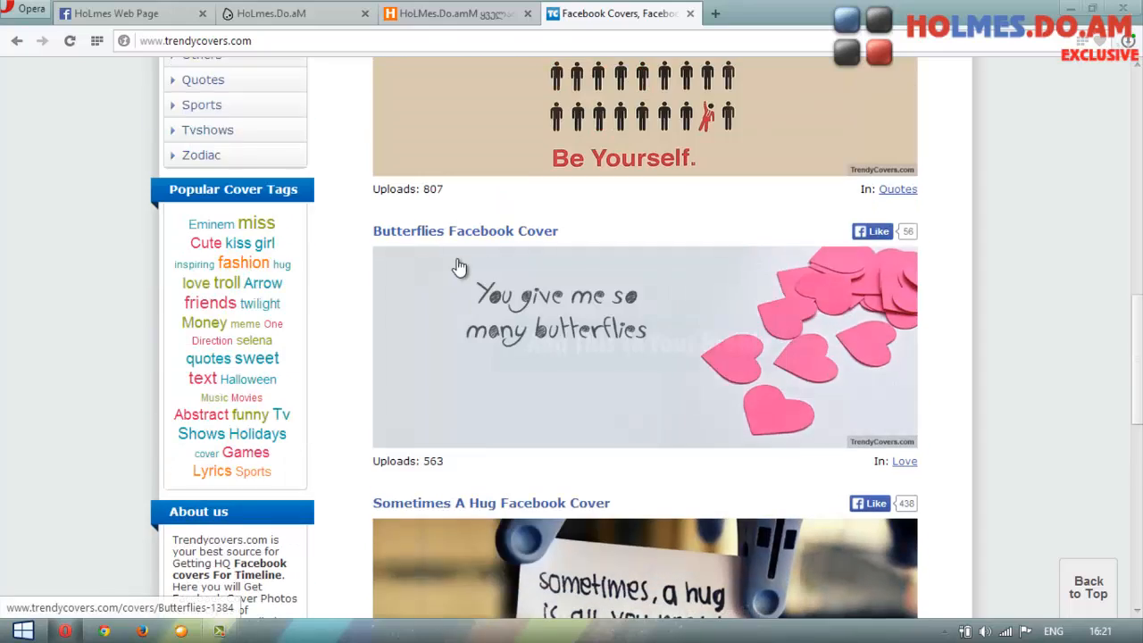
scroll(252, 253, up, 3)
scroll(252, 253, up, 1)
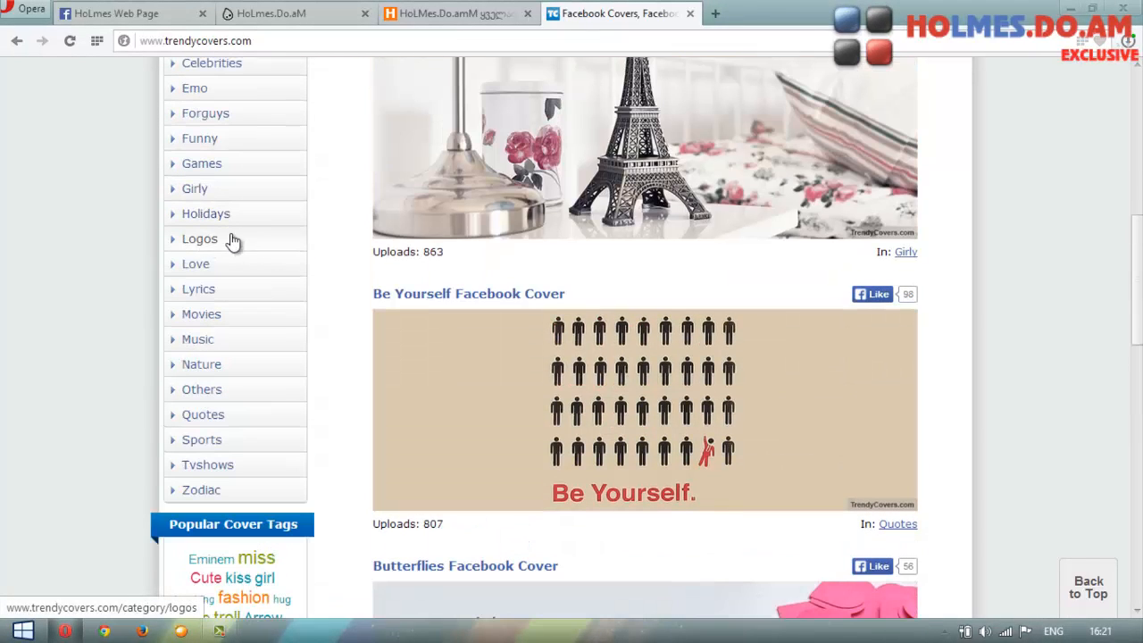
- Browse the Logos cover category and open the Android Jelly Bean Facebook cover
click(202, 239)
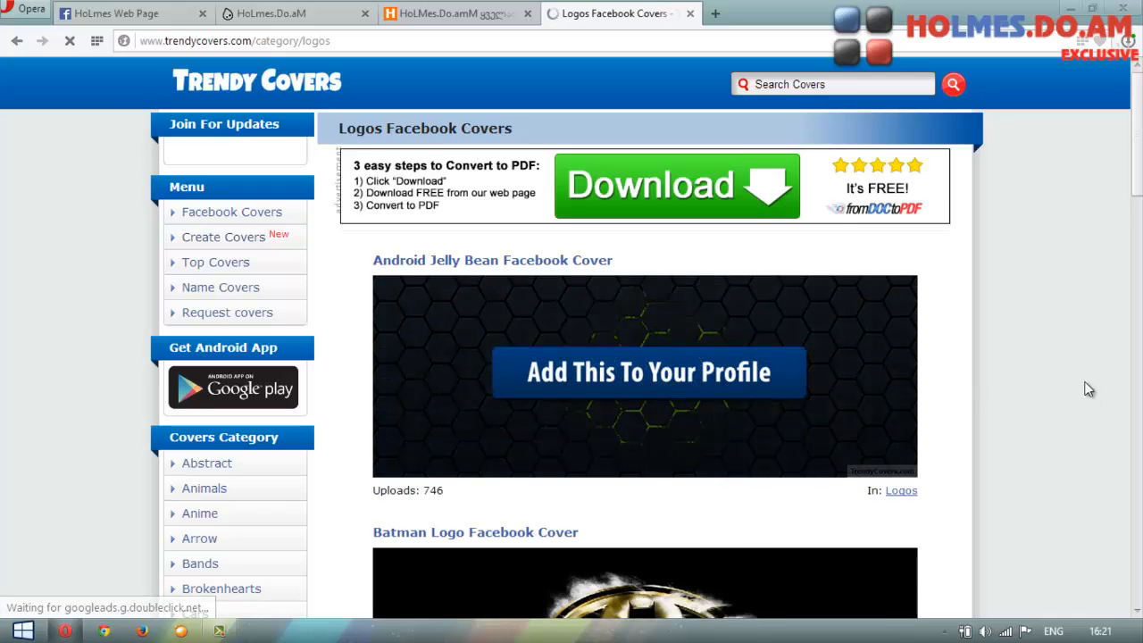
scroll(1046, 365, down, 5)
scroll(1039, 322, down, 3)
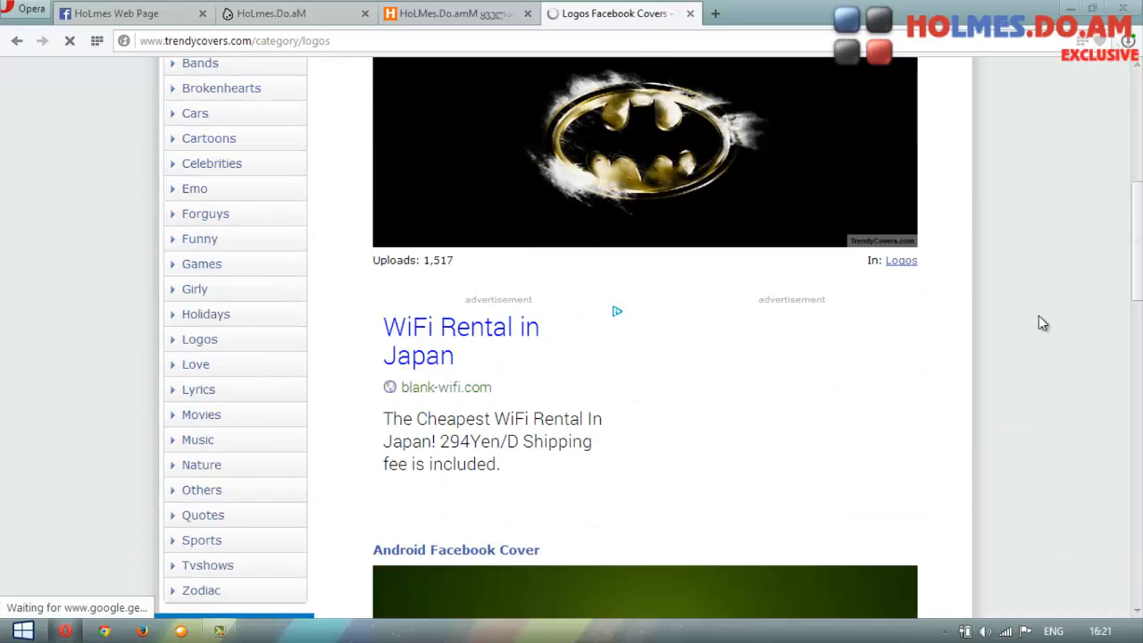
scroll(1042, 322, down, 8)
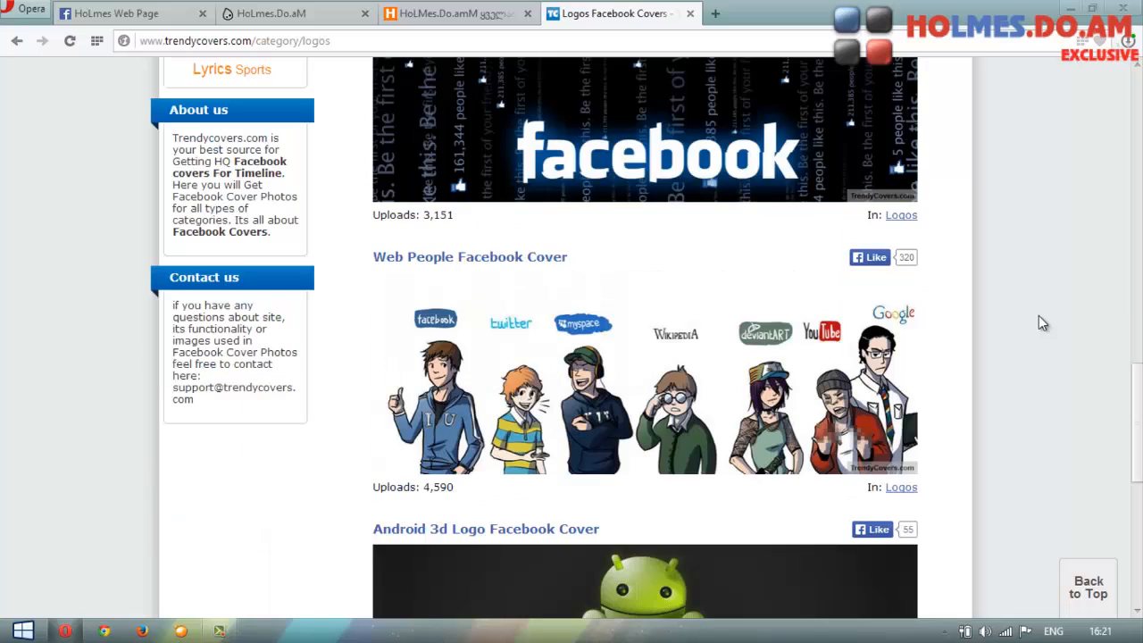
drag(1136, 399, 1132, 147)
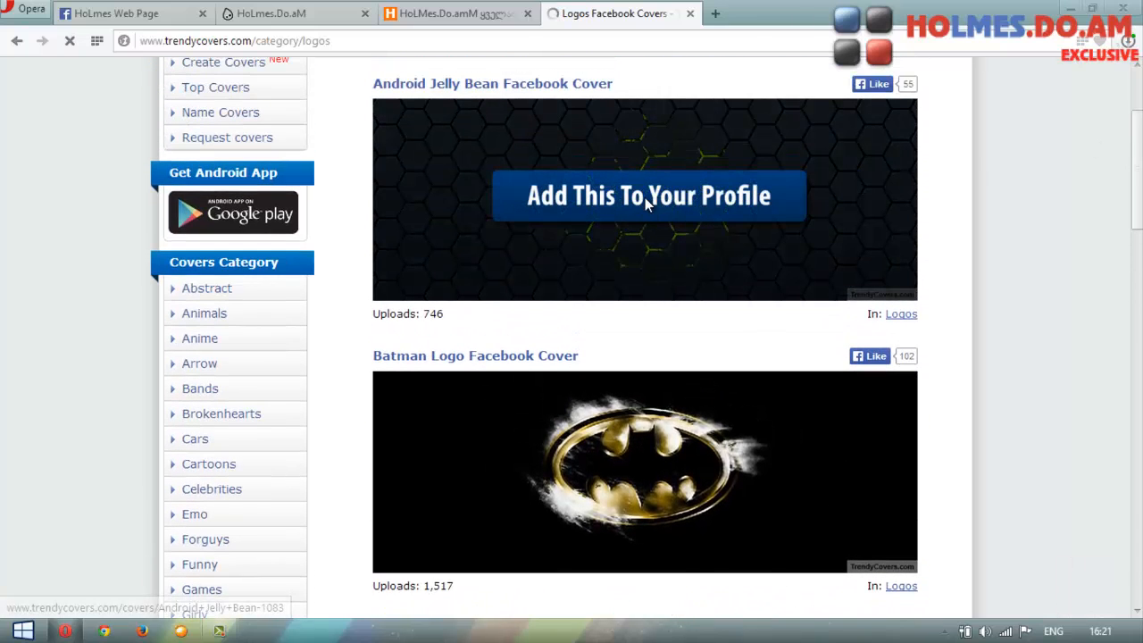
click(646, 199)
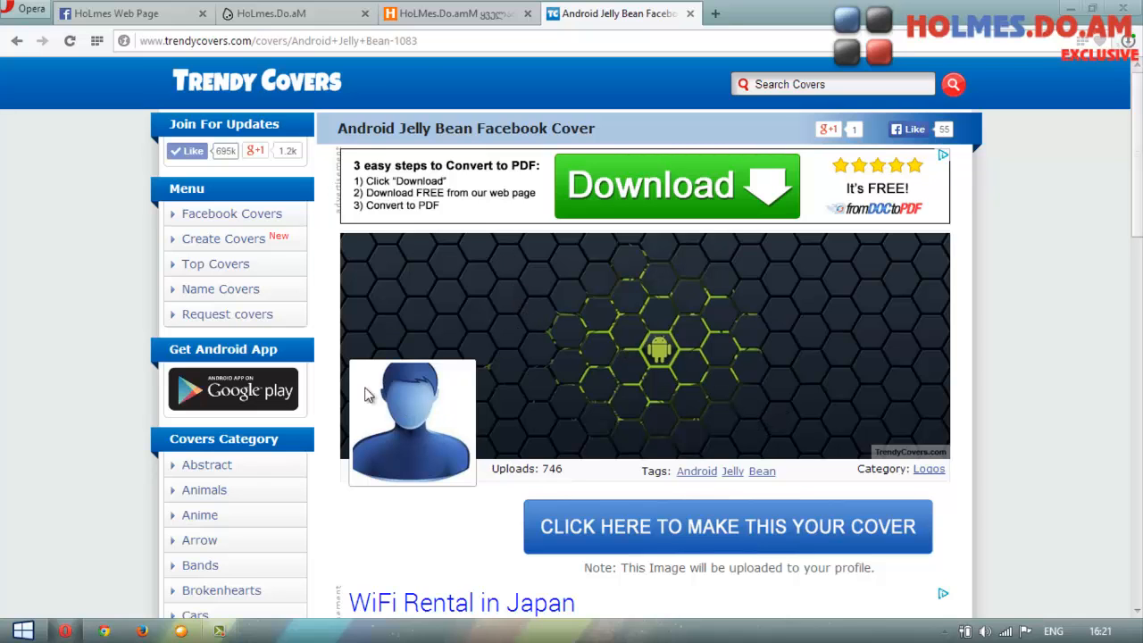
- Review the existing cover, timeline and address of the Facebook profile in the other browser tab
click(63, 13)
scroll(266, 174, down, 5)
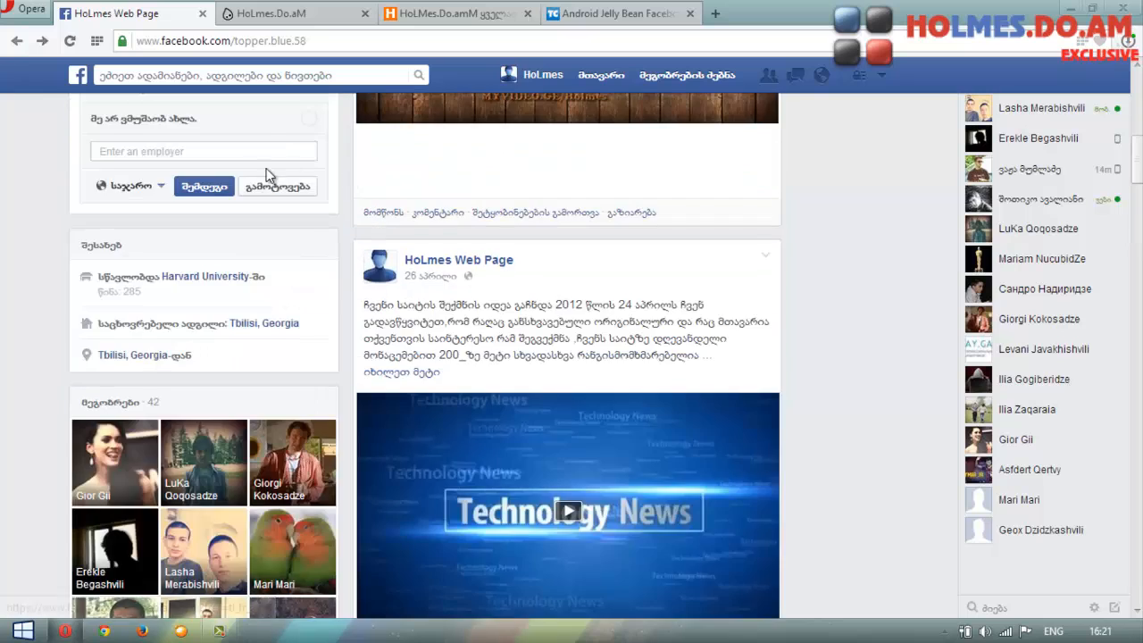
scroll(178, 188, up, 5)
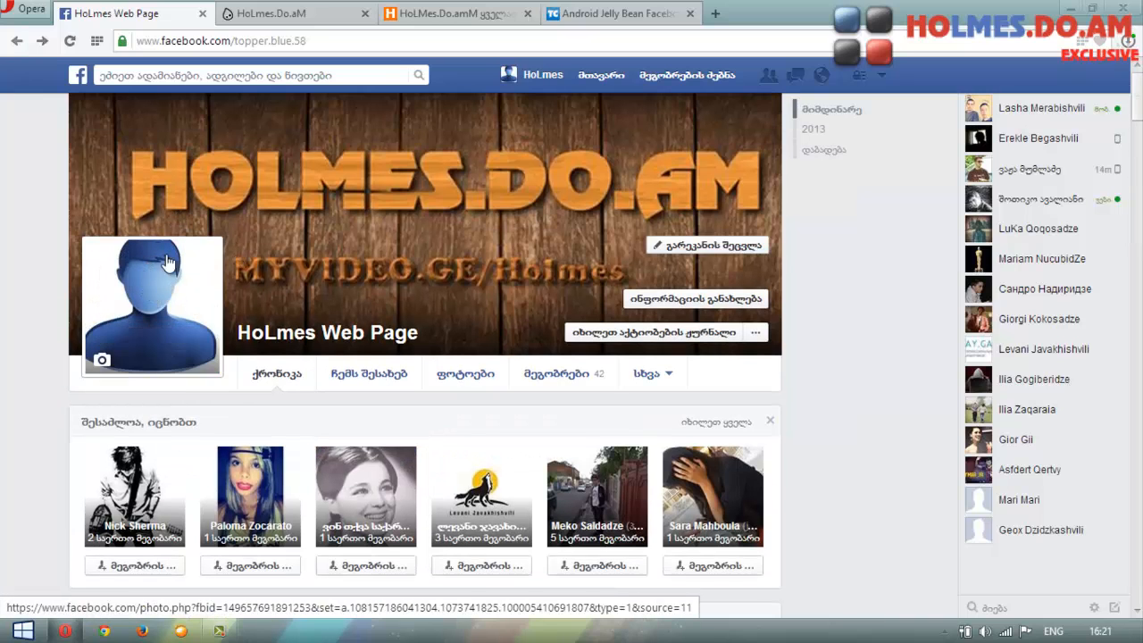
click(321, 41)
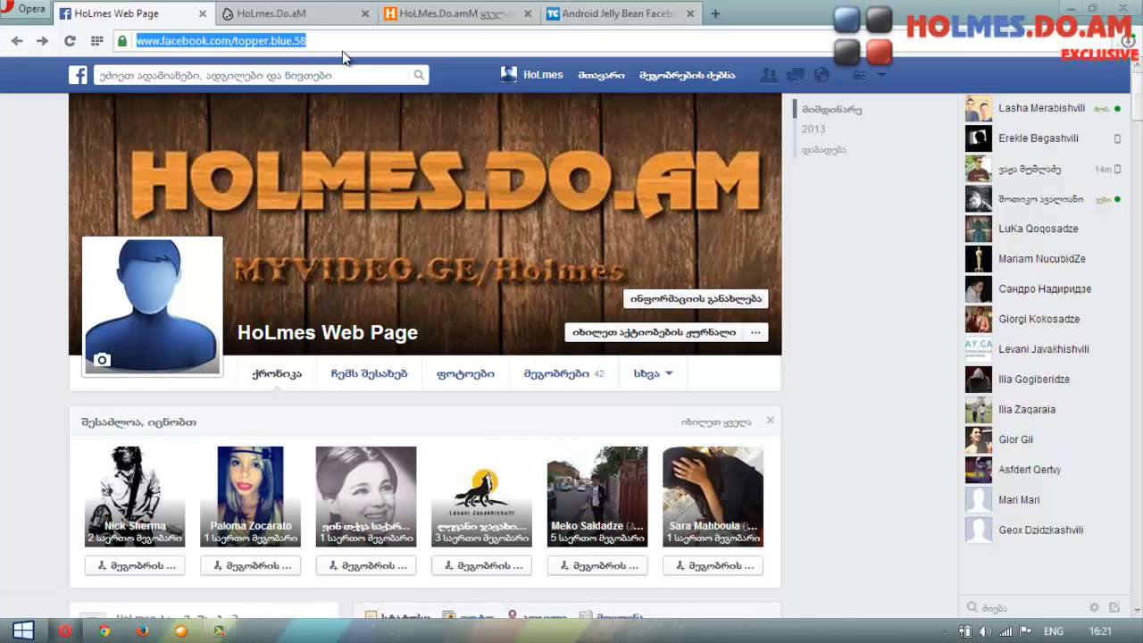
- Return to the Android Jelly Bean cover page, make it the cover and follow the Facebook Profile link
click(593, 15)
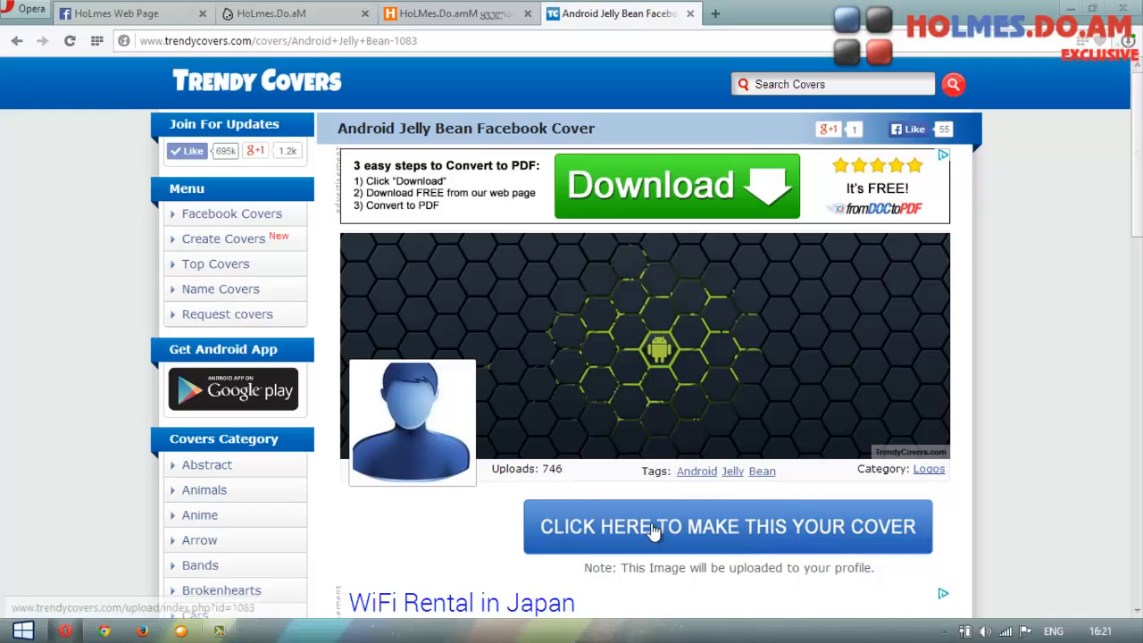
click(755, 534)
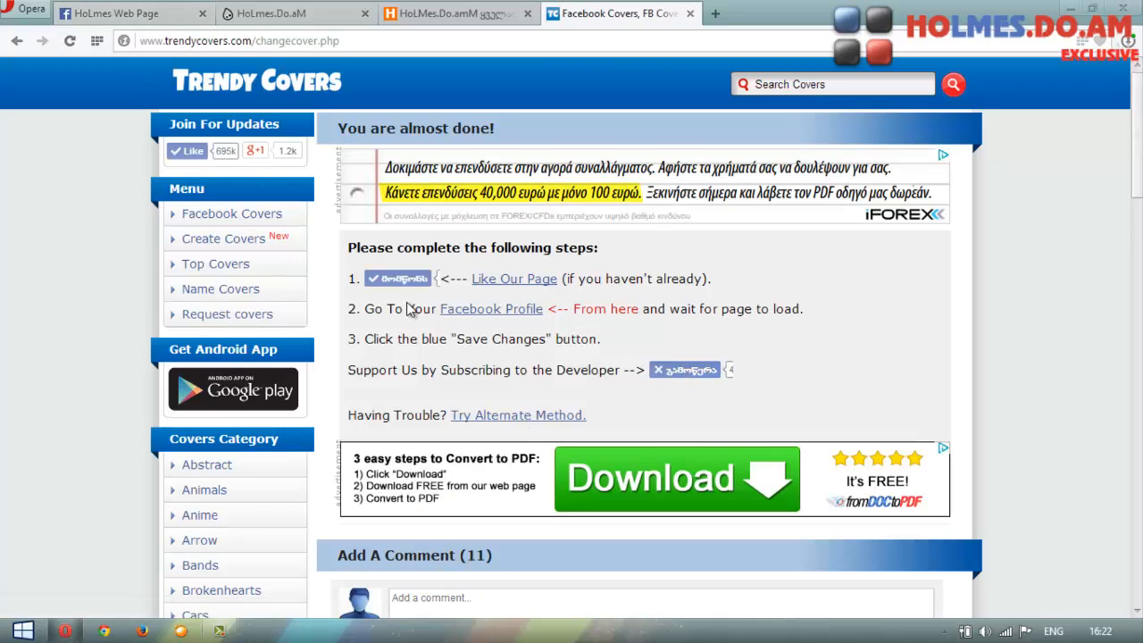
click(506, 313)
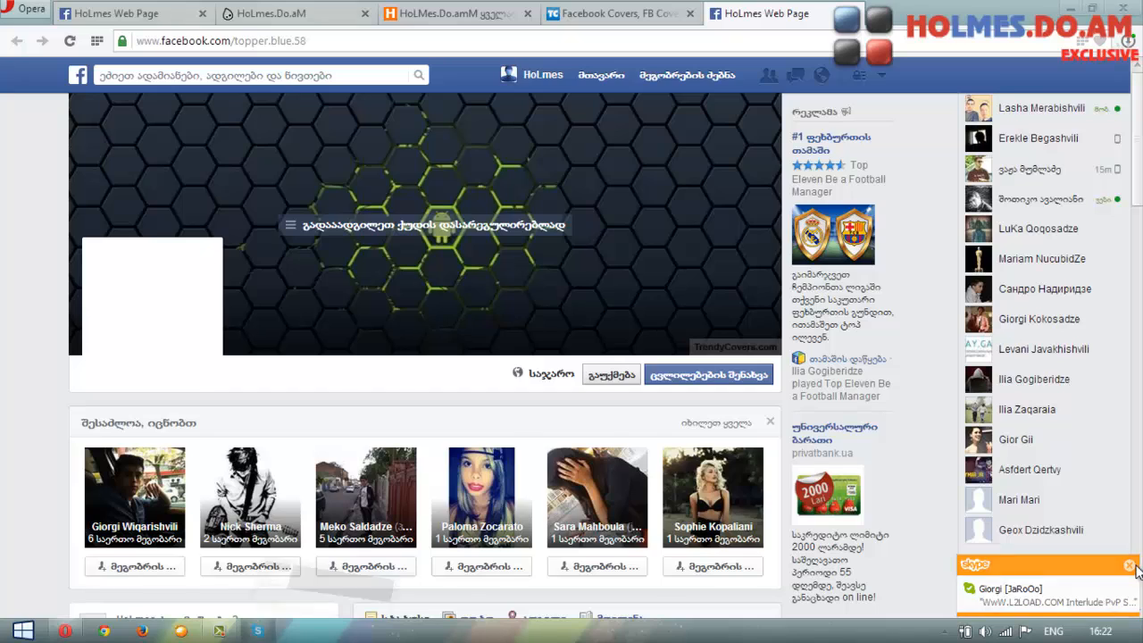
- Clear the Skype notification and save the new cover photo changes on the Facebook profile
click(1027, 589)
click(169, 211)
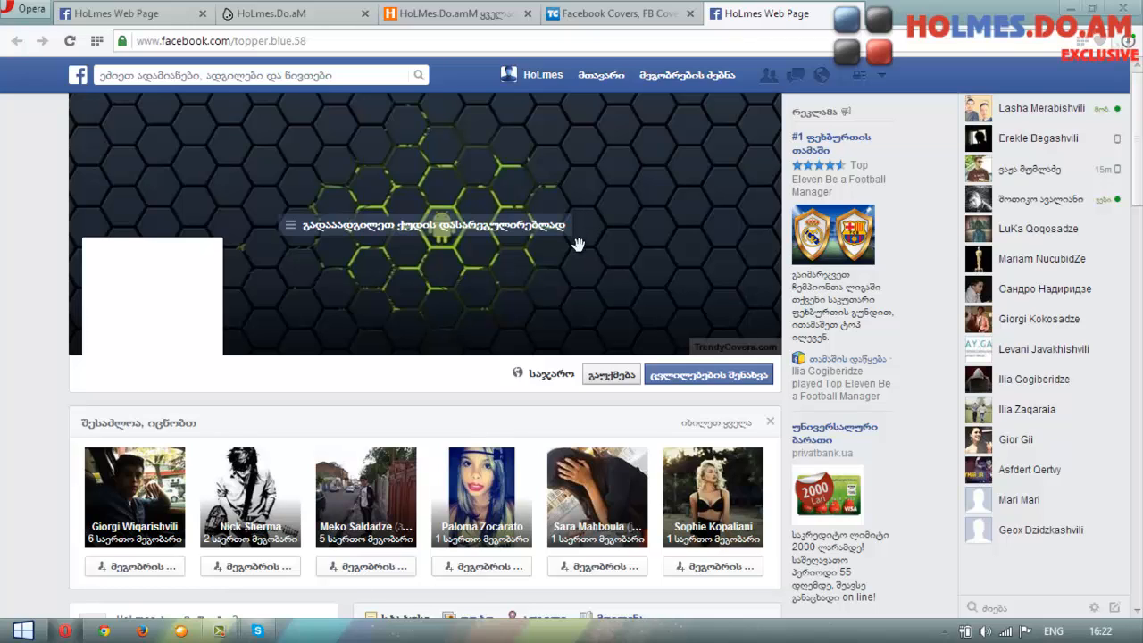
click(704, 382)
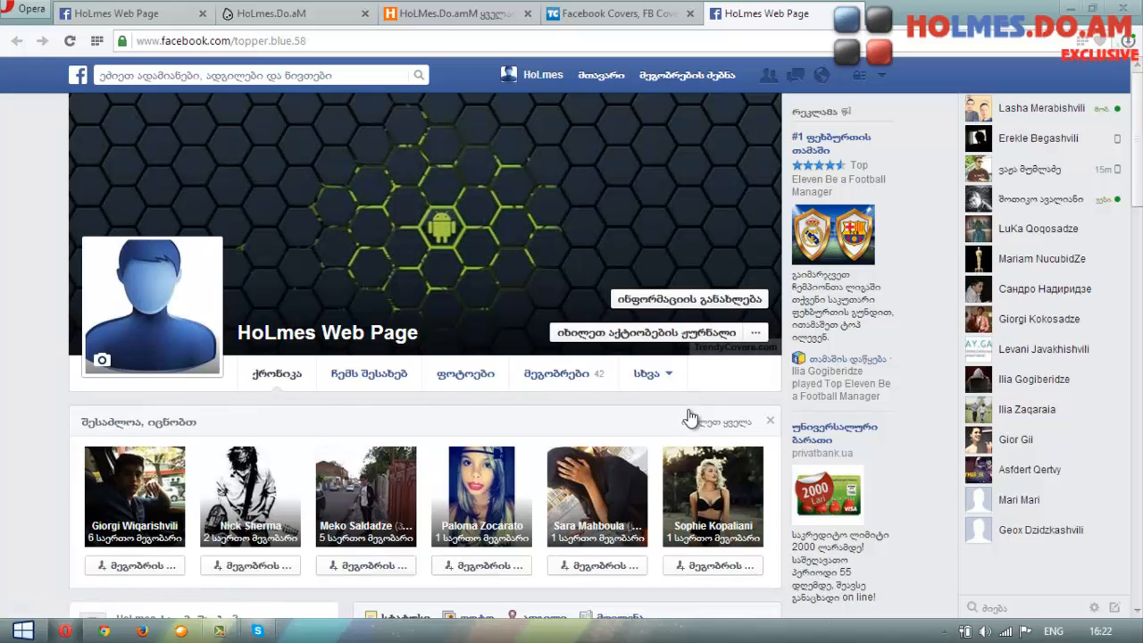
- Save the full-size cover photo from Facebook to the Desktop as a JPEG image and close the photo view
click(482, 227)
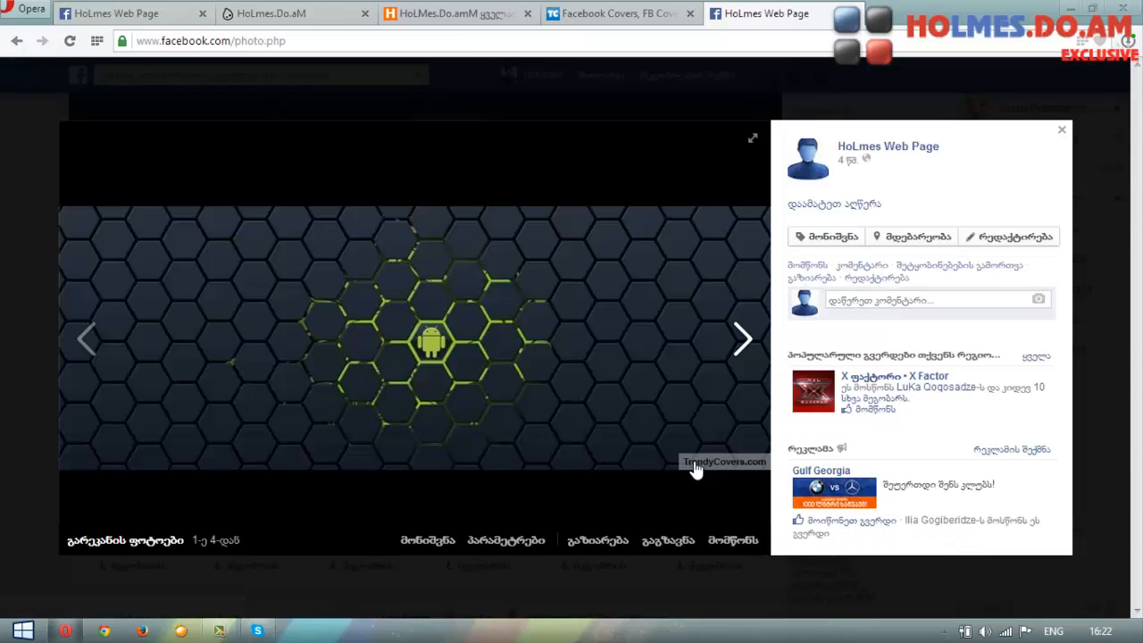
right_click(491, 327)
click(554, 268)
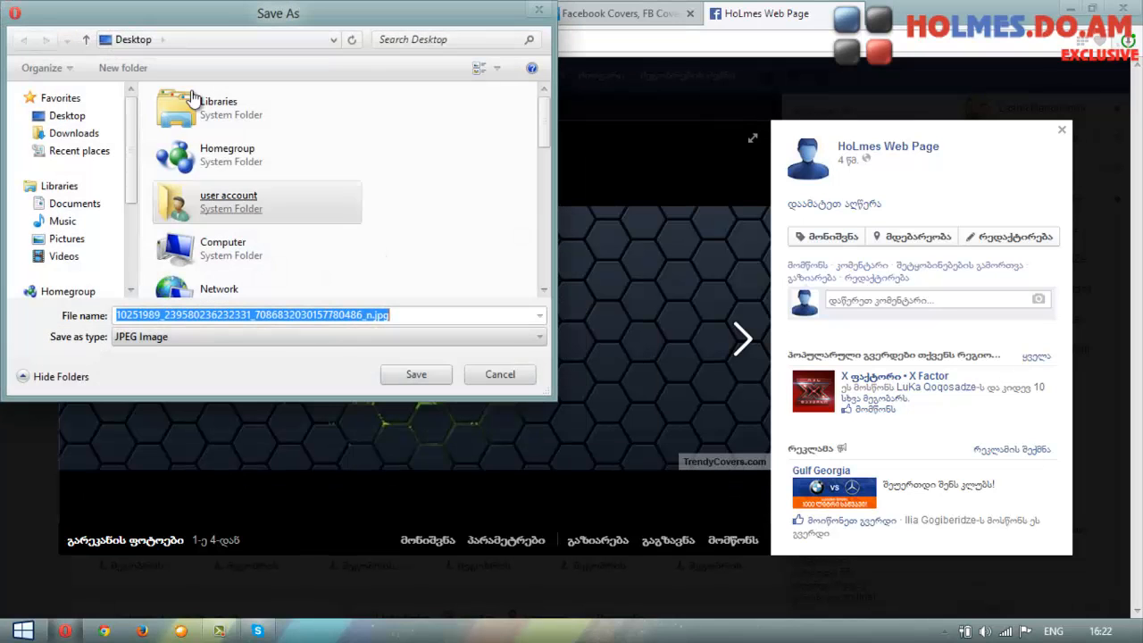
click(89, 117)
click(401, 315)
click(437, 378)
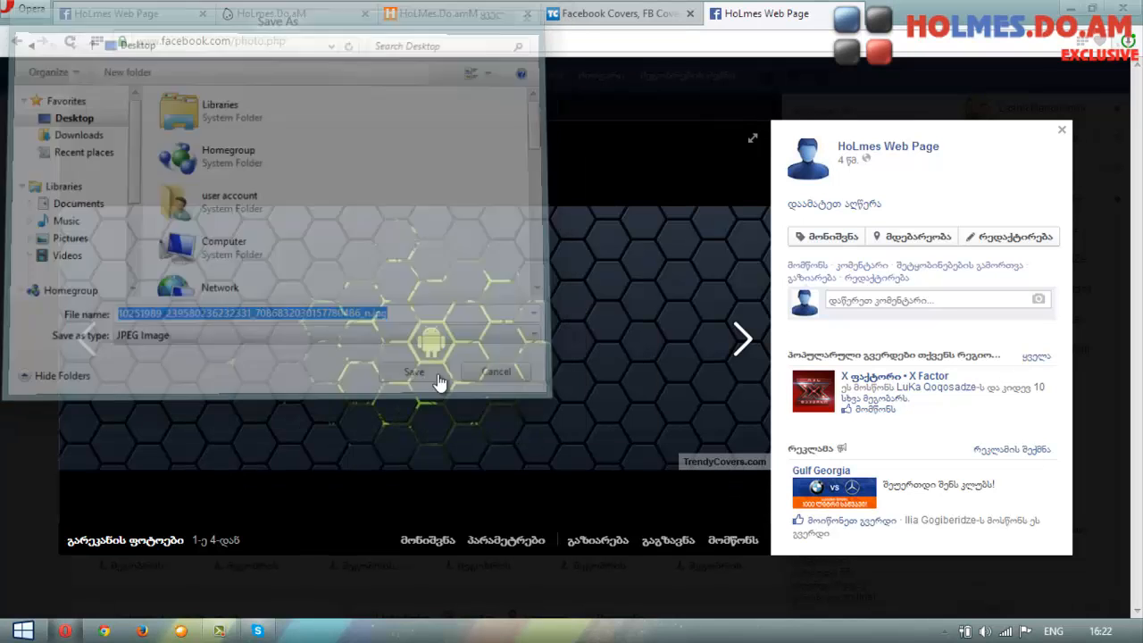
click(31, 209)
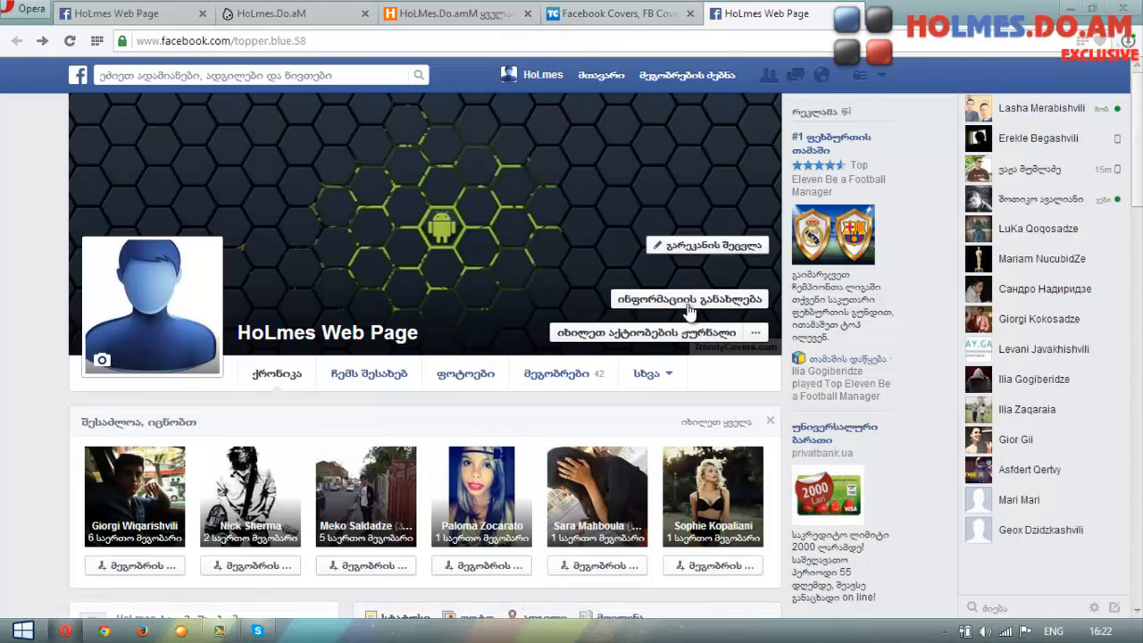
click(706, 344)
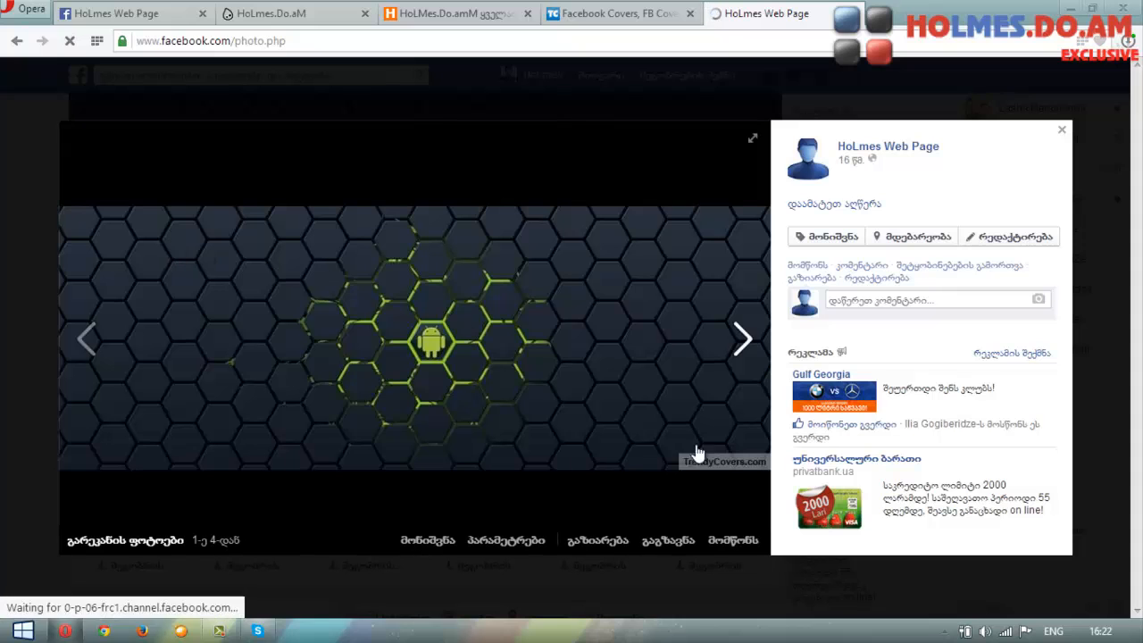
click(13, 249)
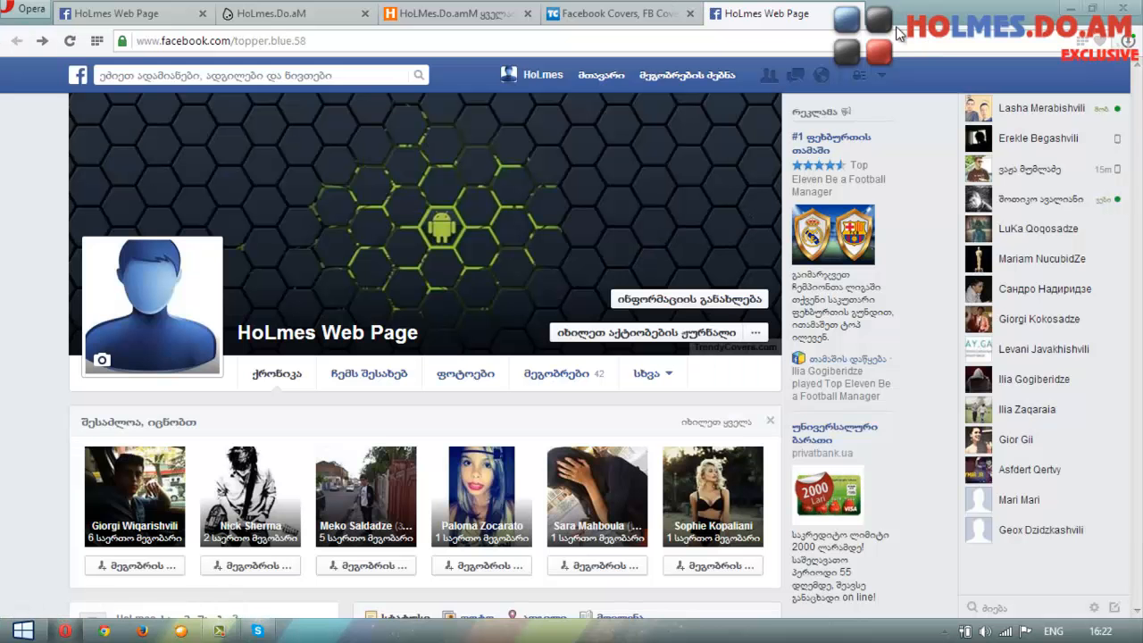
- Open the online image editor at pixlr.com/express/ in a new browser tab
key(ctrl+t)
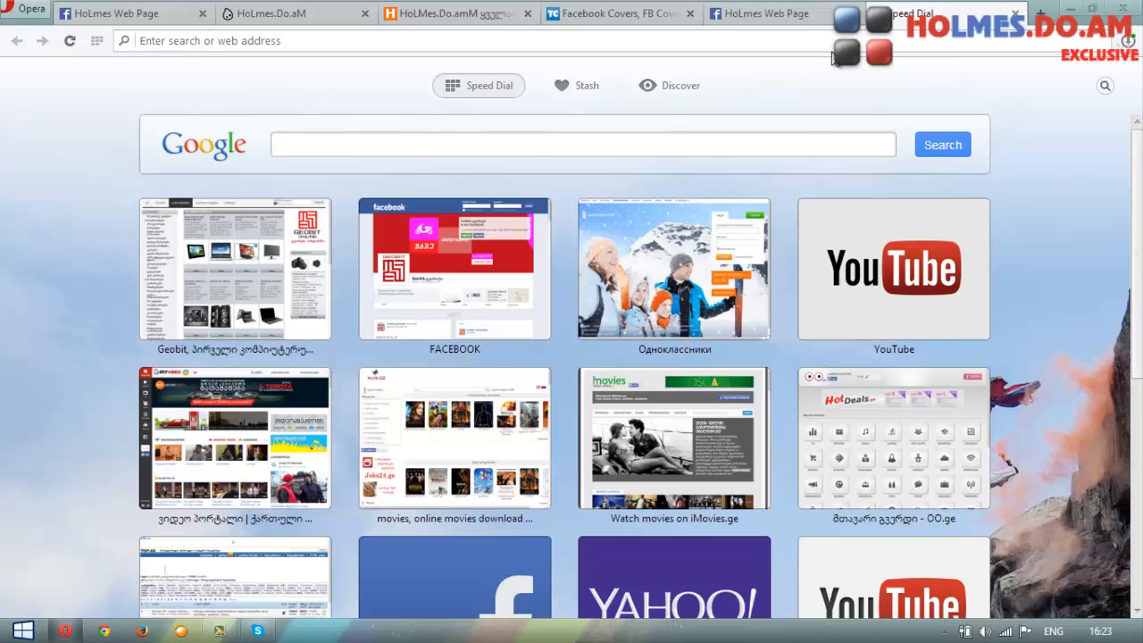
text(pix)
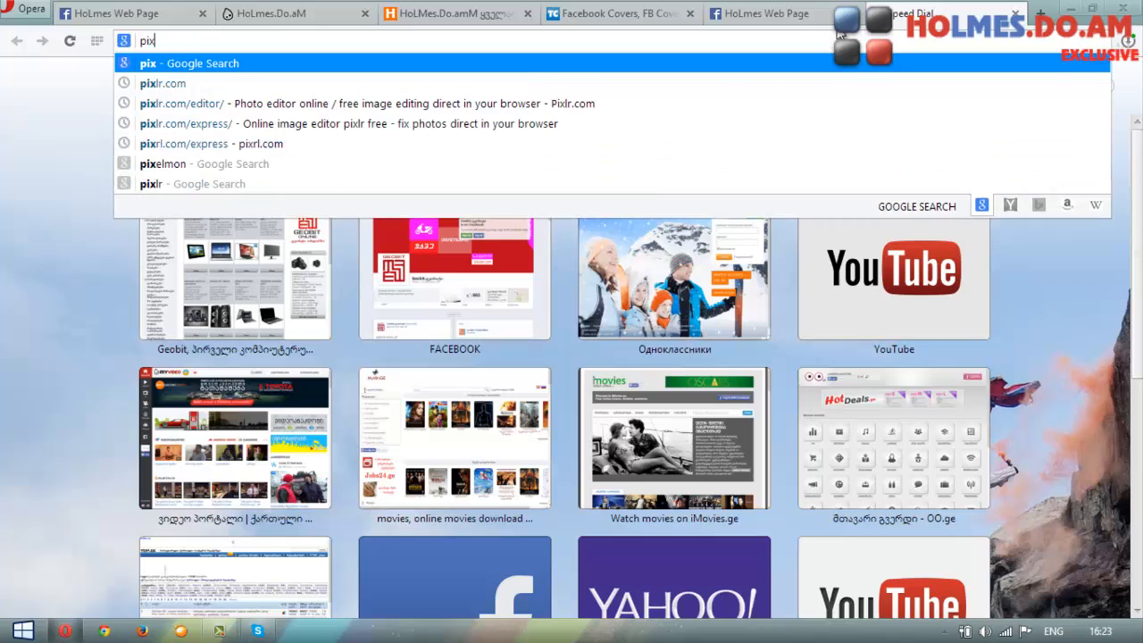
click(447, 126)
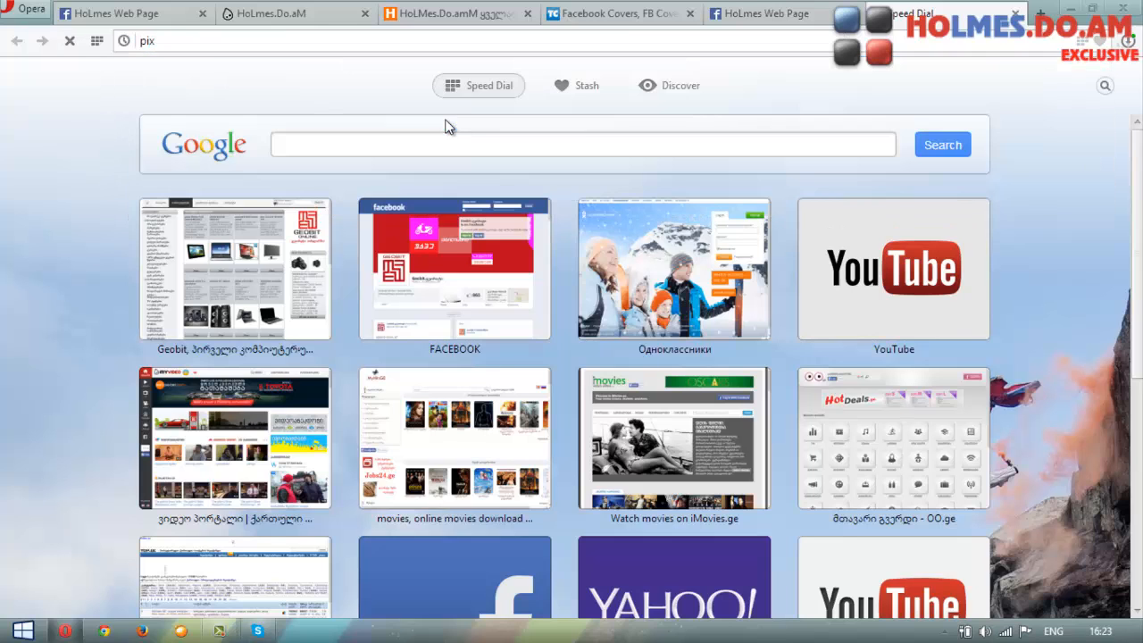
click(281, 40)
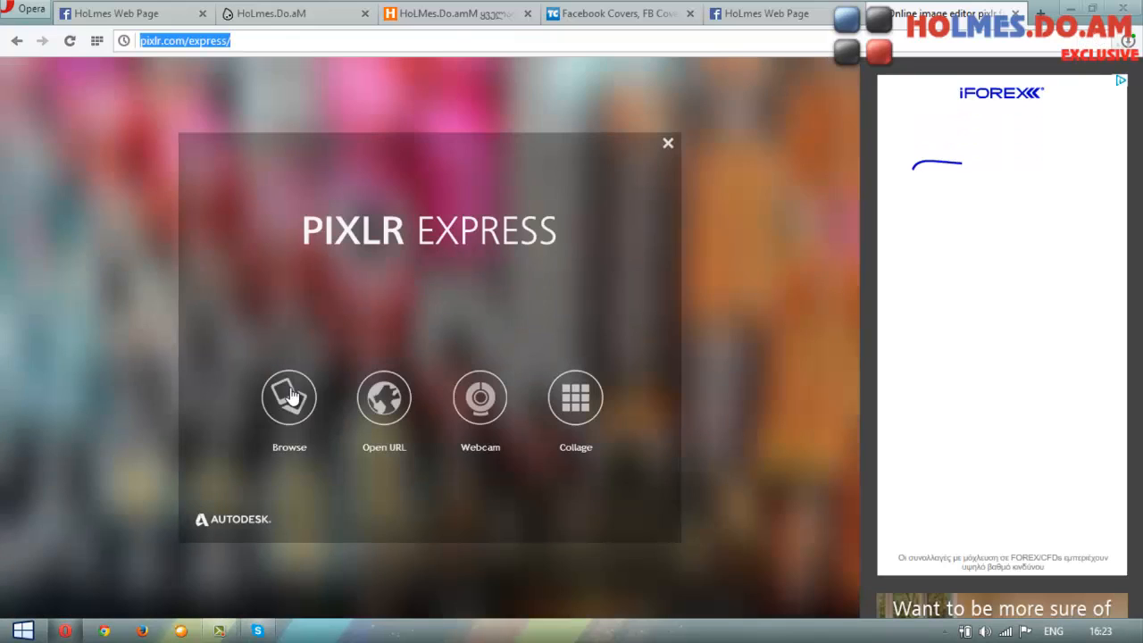
- Open the saved Android hexagon cover JPEG from the Desktop in the image editor
click(289, 394)
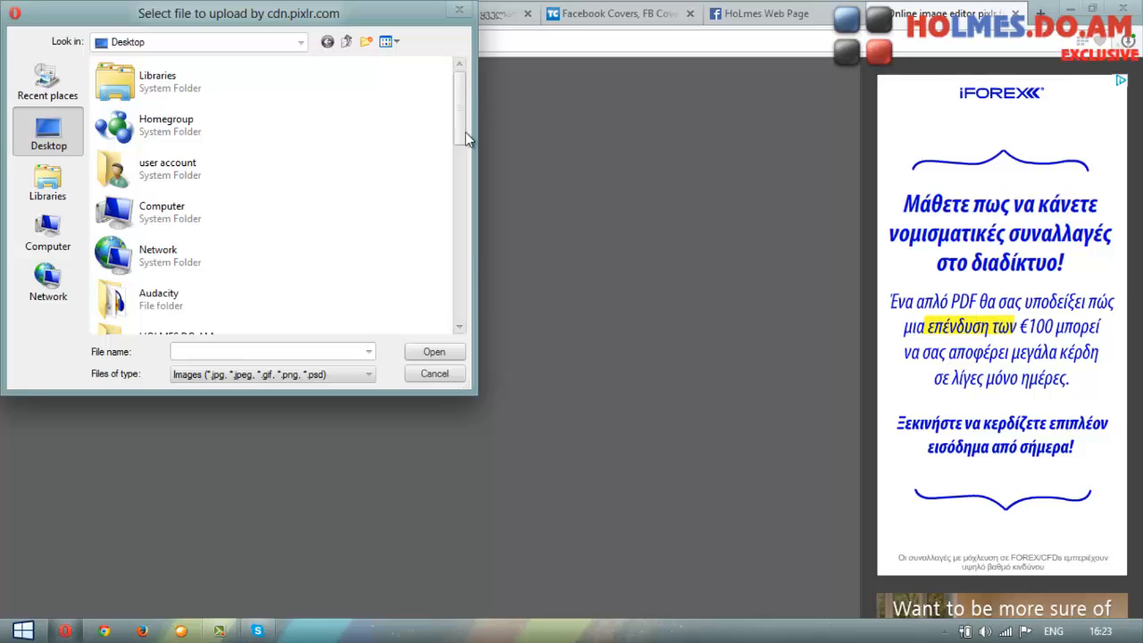
scroll(465, 179, down, 3)
mouse_move(473, 231)
mouse_down()
mouse_move(467, 313)
mouse_move(473, 234)
mouse_up()
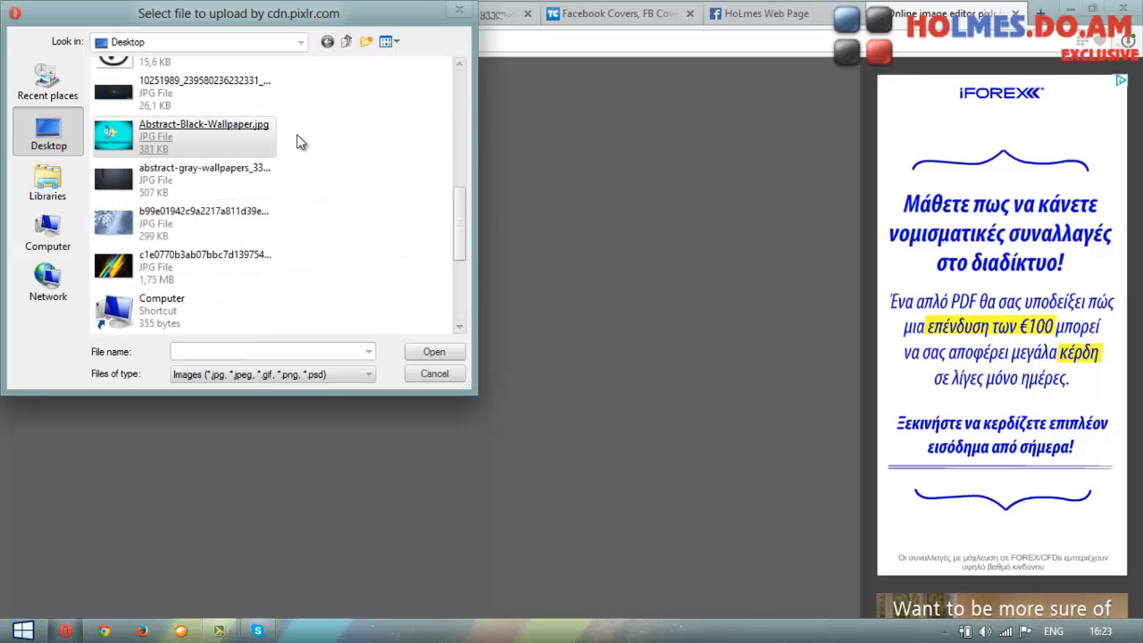
scroll(460, 207, up, 1)
double_click(222, 129)
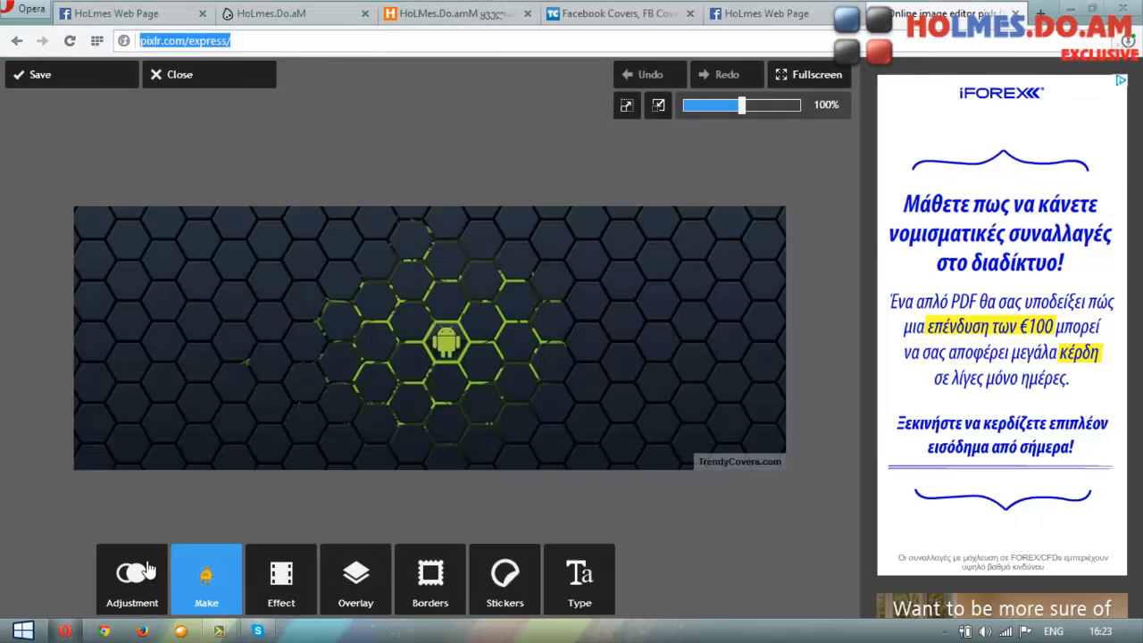
click(127, 572)
click(122, 522)
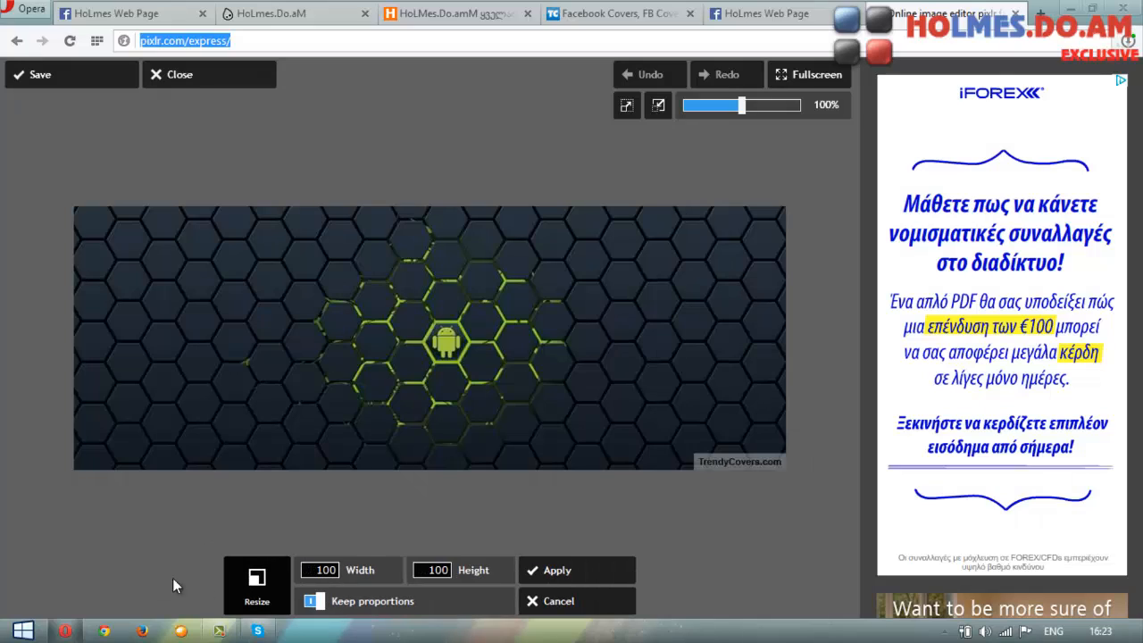
click(558, 601)
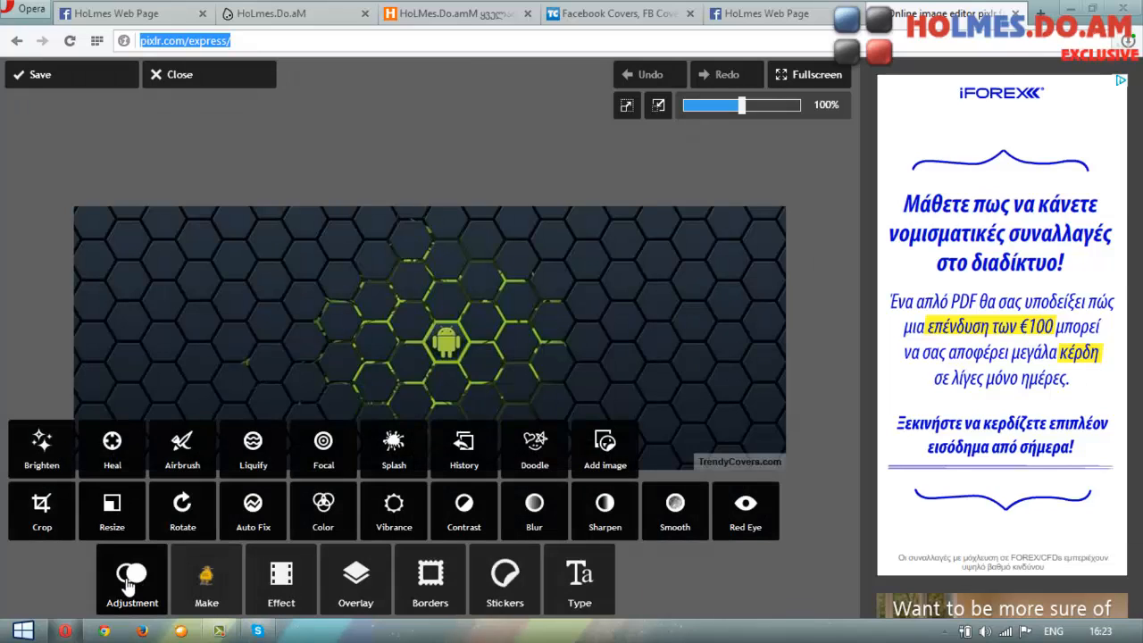
- Crop the cover image to 850 by 294, cutting off the lower strip with the TrendyCovers.com watermark
click(73, 515)
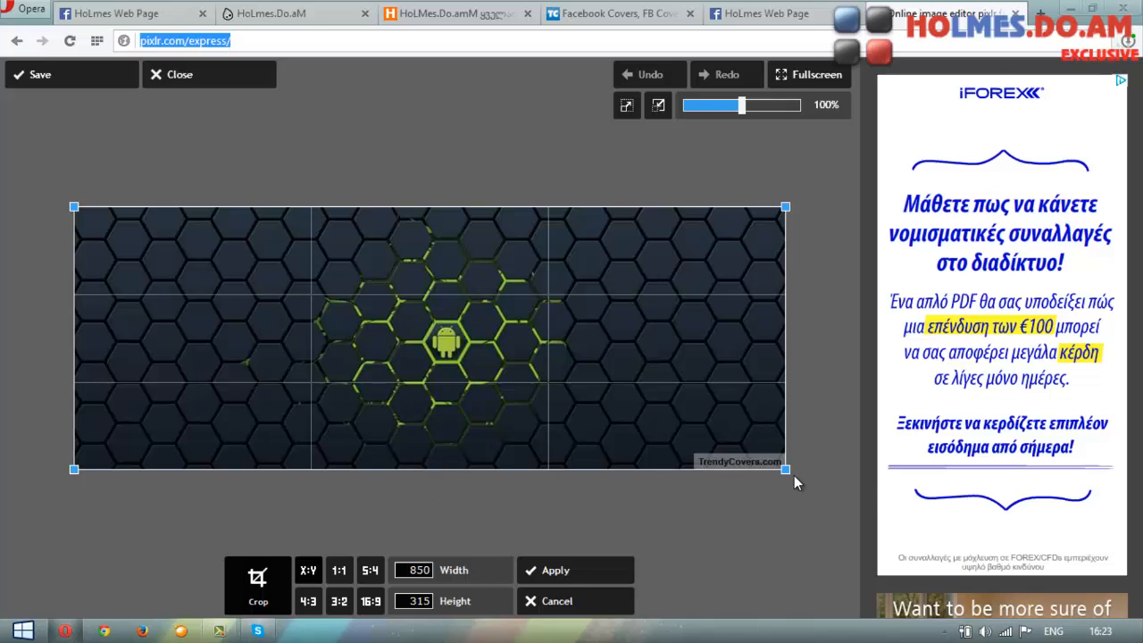
drag(786, 470, 796, 454)
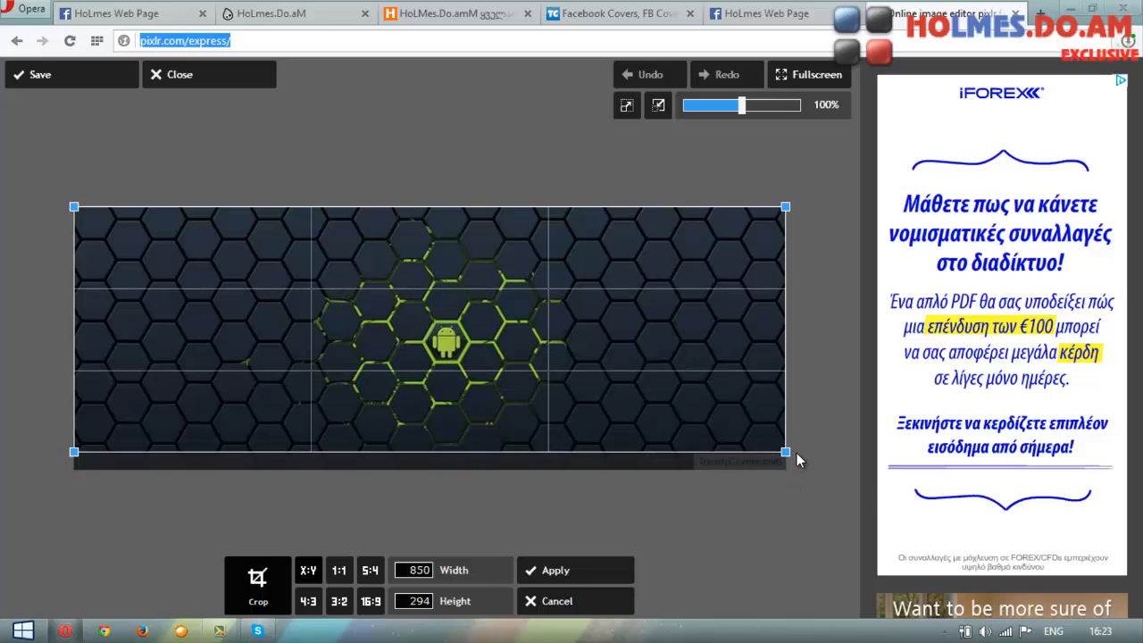
click(563, 571)
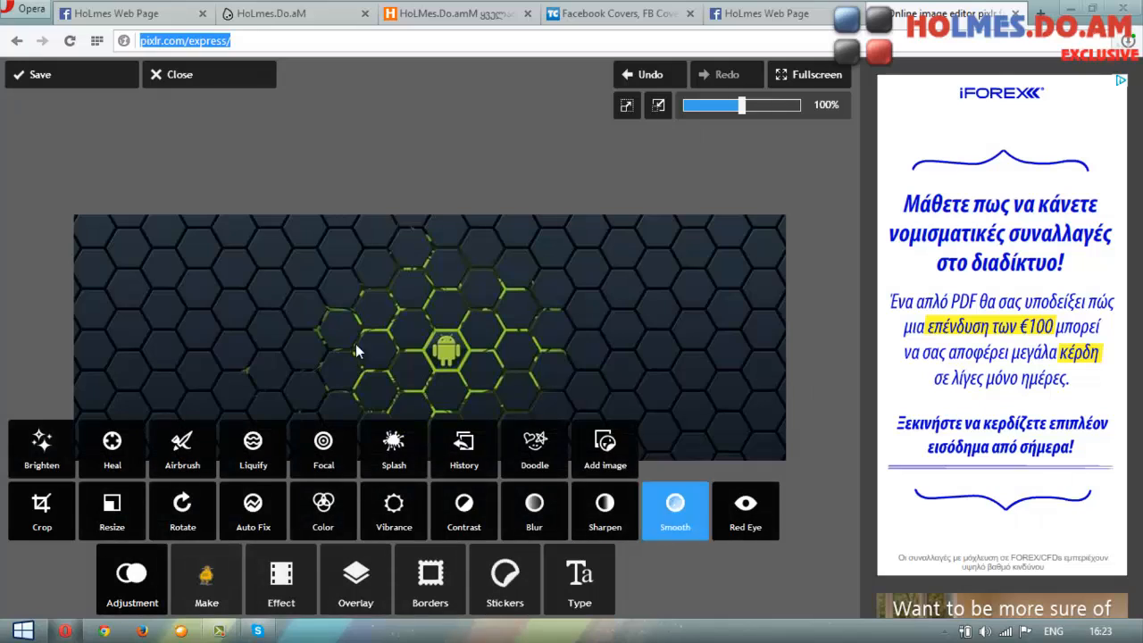
- Save the cropped image to the Desktop under its existing name, replacing the original file, and close the editor tab
click(44, 77)
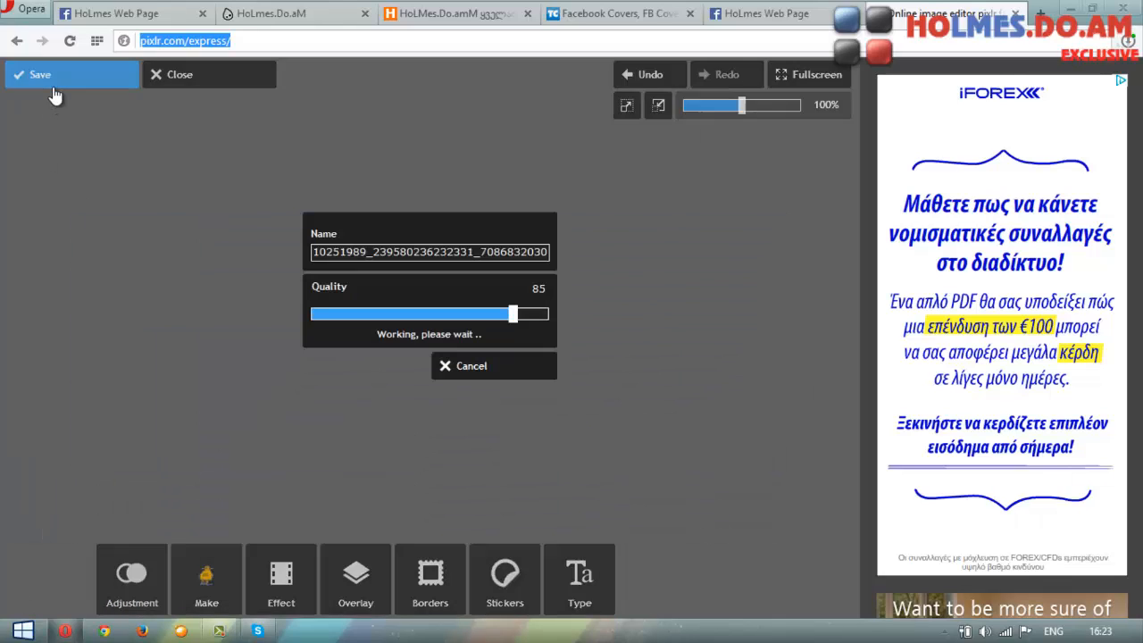
click(366, 363)
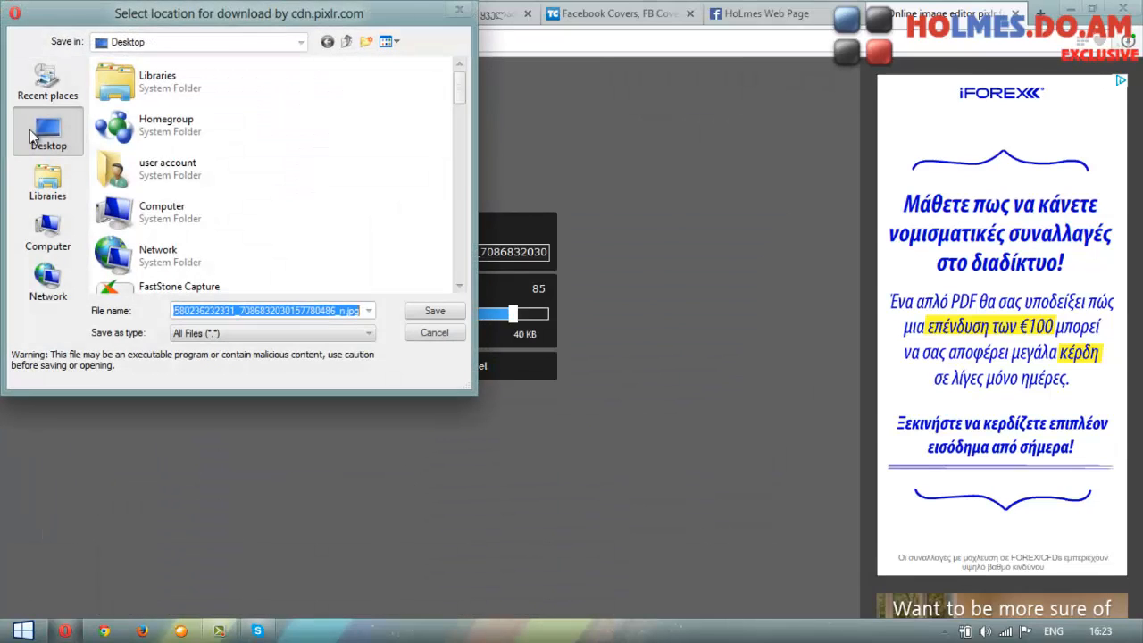
click(447, 311)
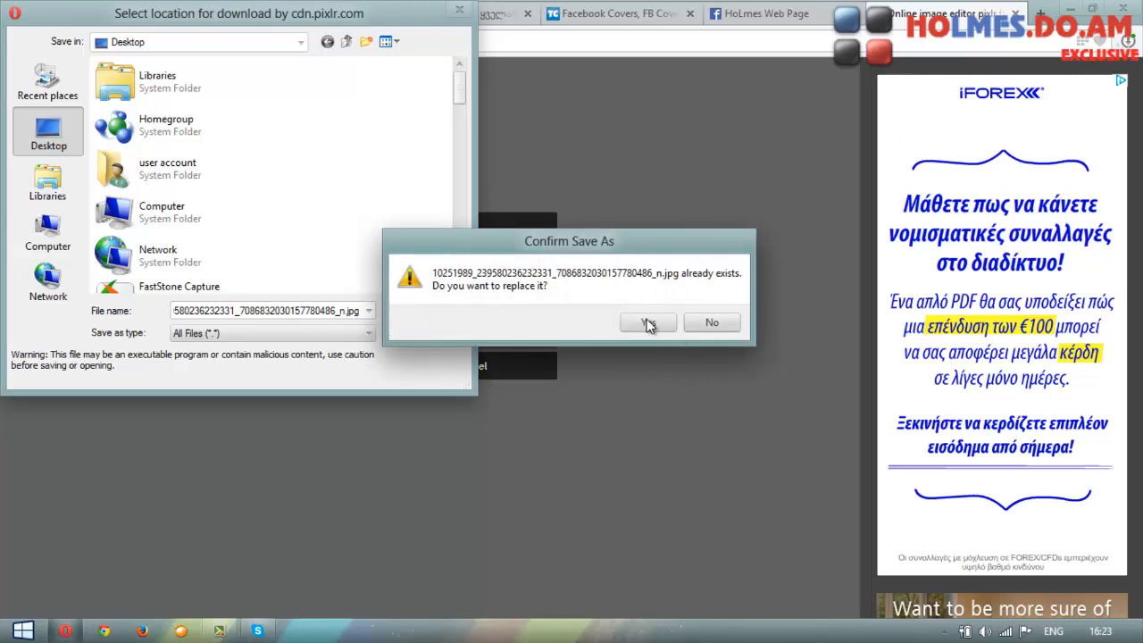
click(648, 323)
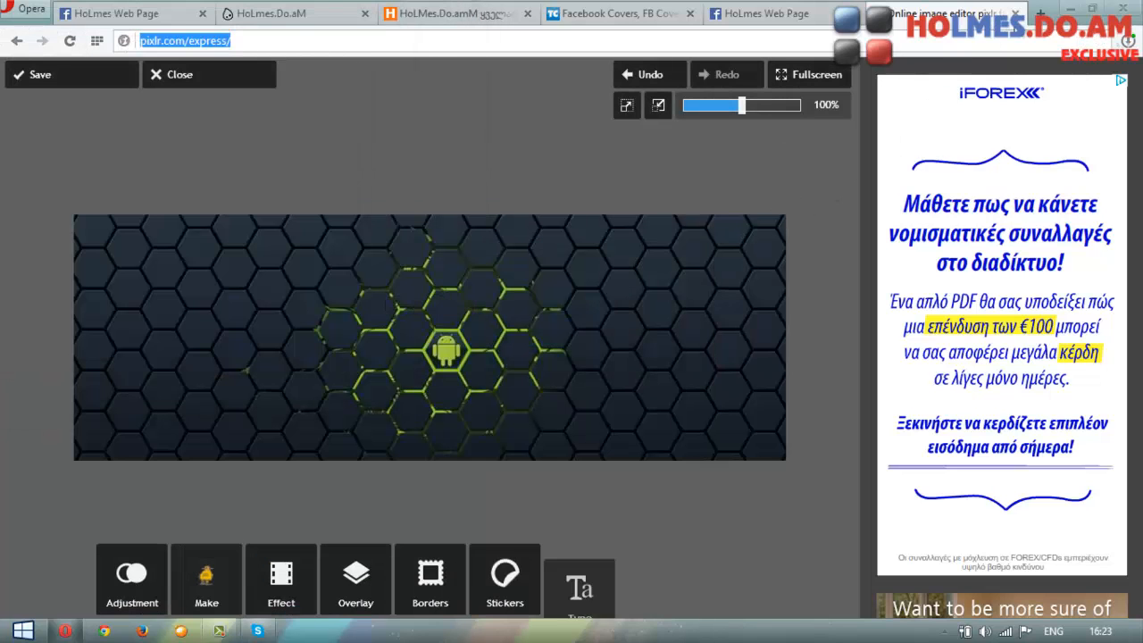
click(1016, 14)
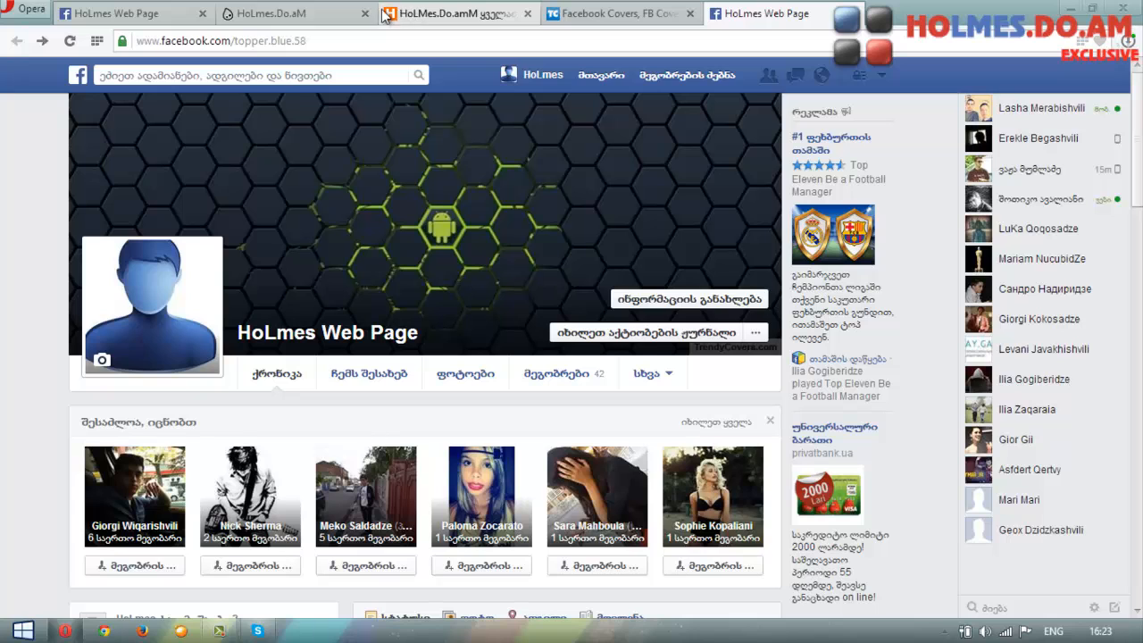
- Upload the cropped image from the Desktop as the Facebook profile's cover photo and save the changes
click(607, 14)
click(741, 16)
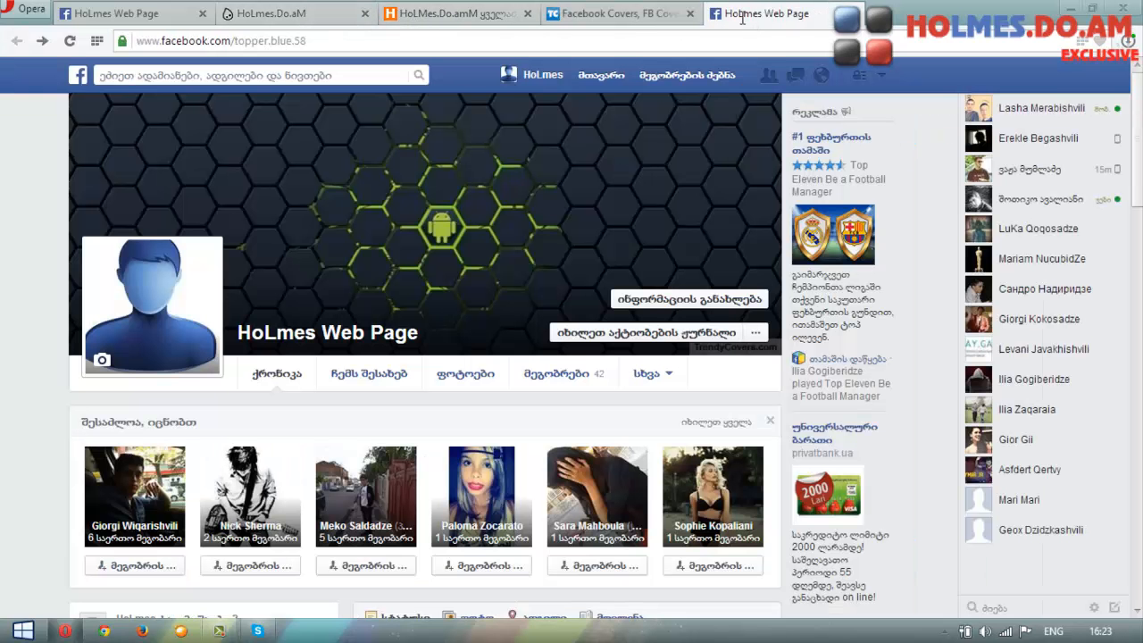
click(719, 246)
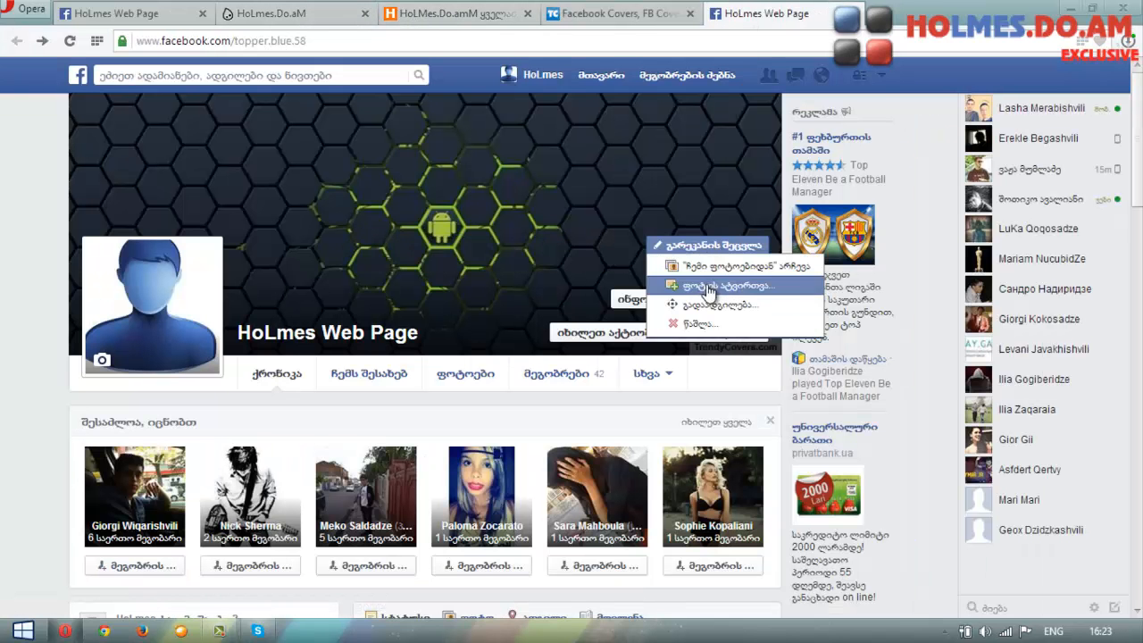
click(709, 288)
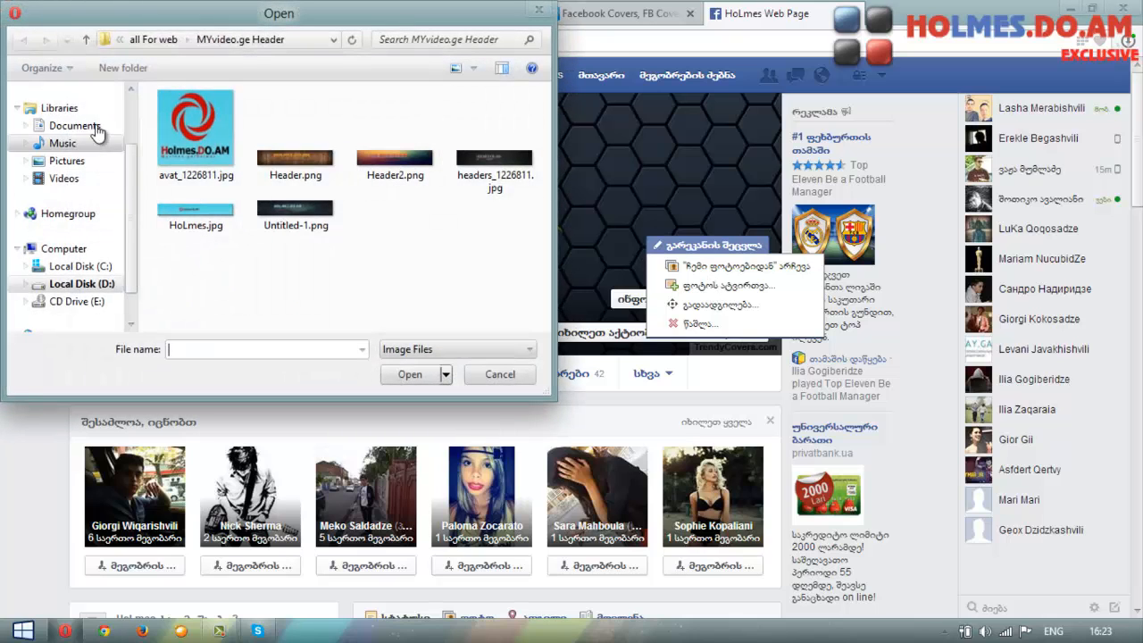
scroll(72, 134, up, 2)
click(65, 115)
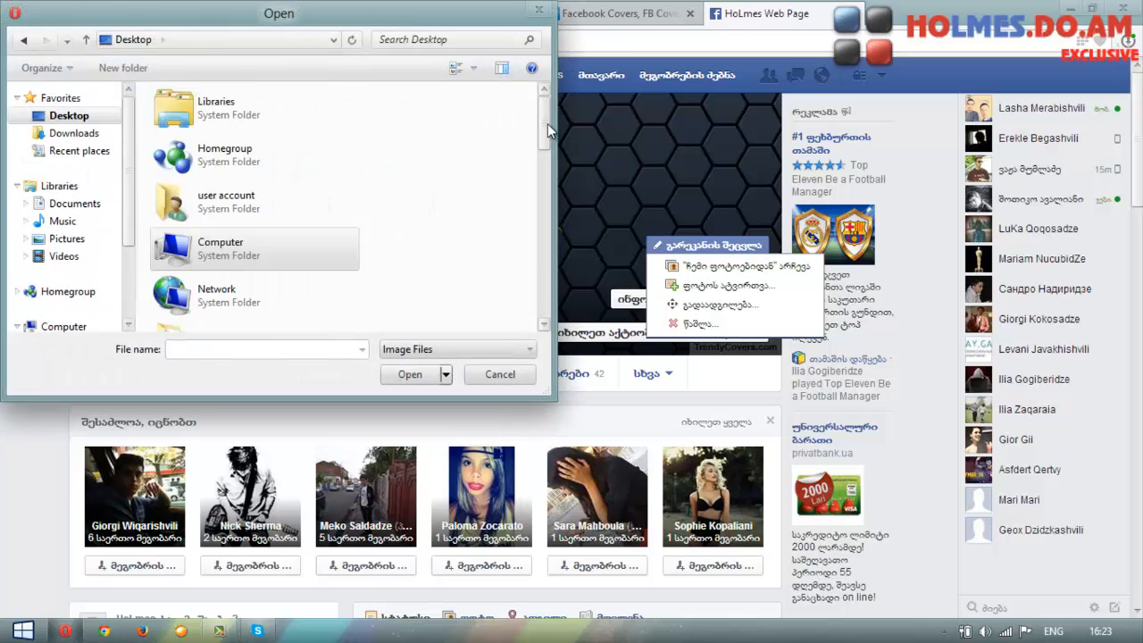
drag(547, 126, 542, 209)
double_click(298, 193)
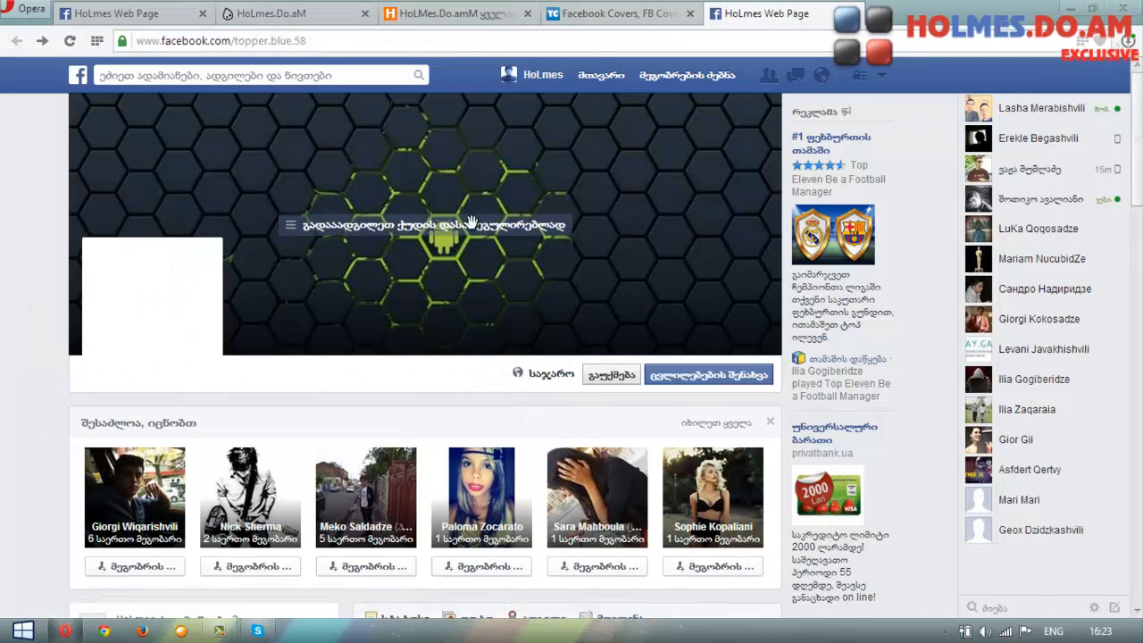
click(712, 376)
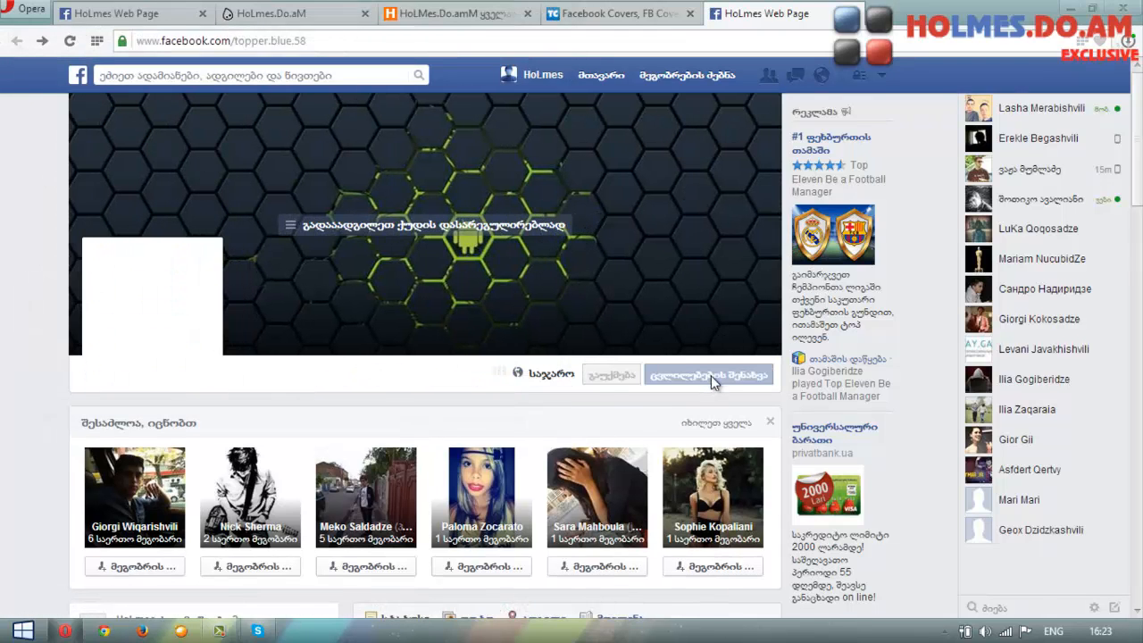
- Return to the Trendy Covers site and open its Create Covers page
click(592, 24)
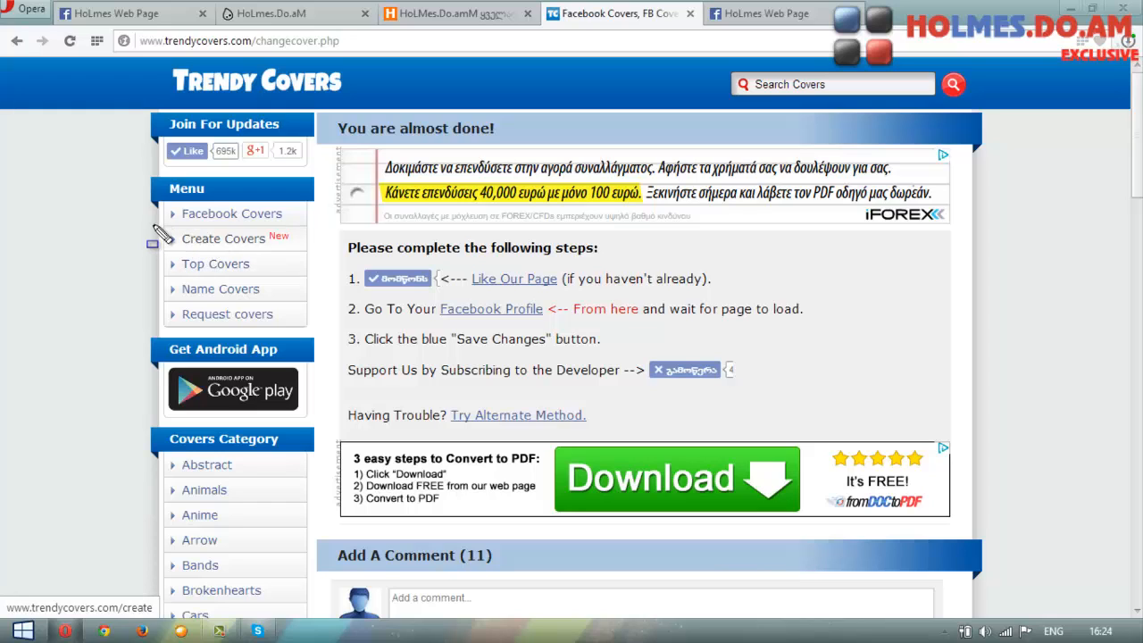
mouse_move(152, 223)
mouse_down()
mouse_move(281, 259)
mouse_move(316, 254)
mouse_up()
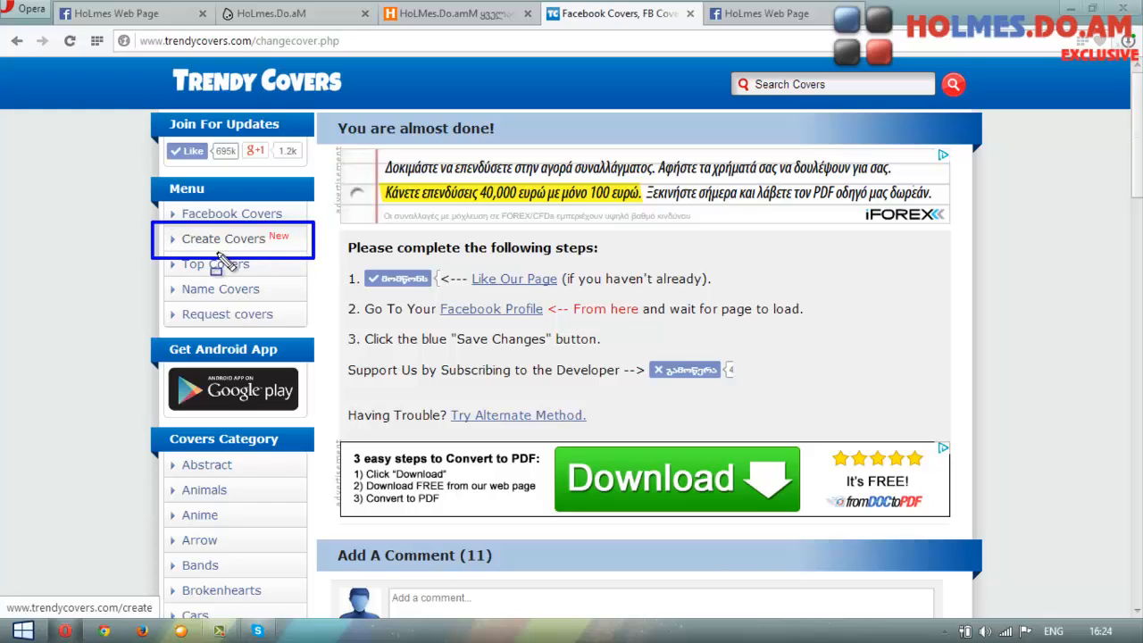
key(Escape)
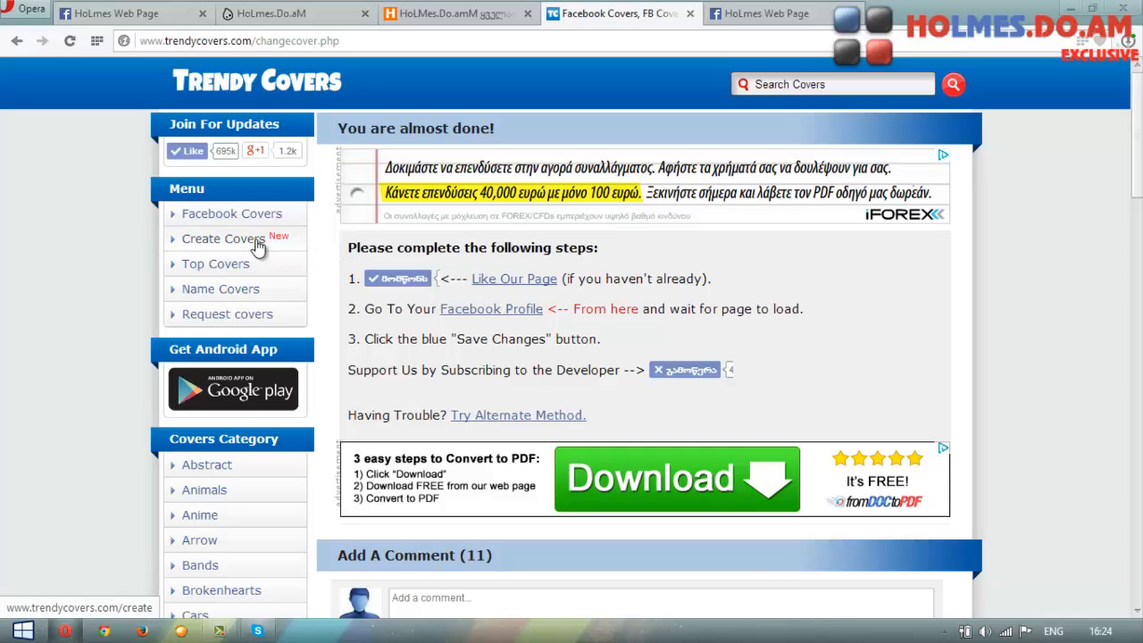
click(258, 247)
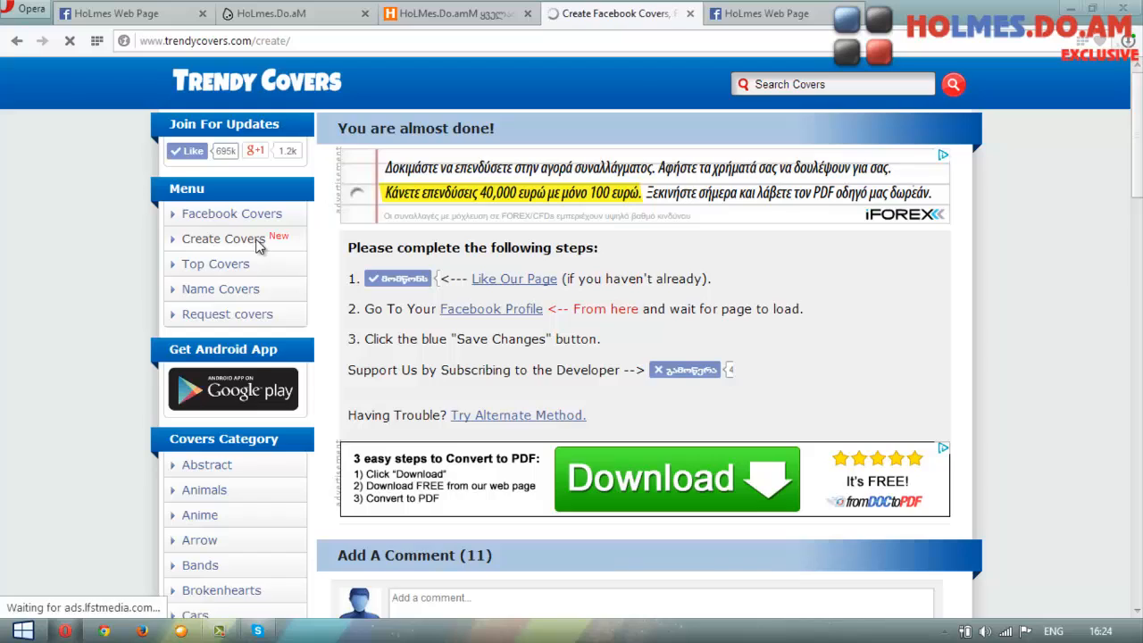
- Add the Desktop image b99e01942c9a2217a811d39ef4a2ba8f.jpg to the blank cover canvas
scroll(300, 263, down, 2)
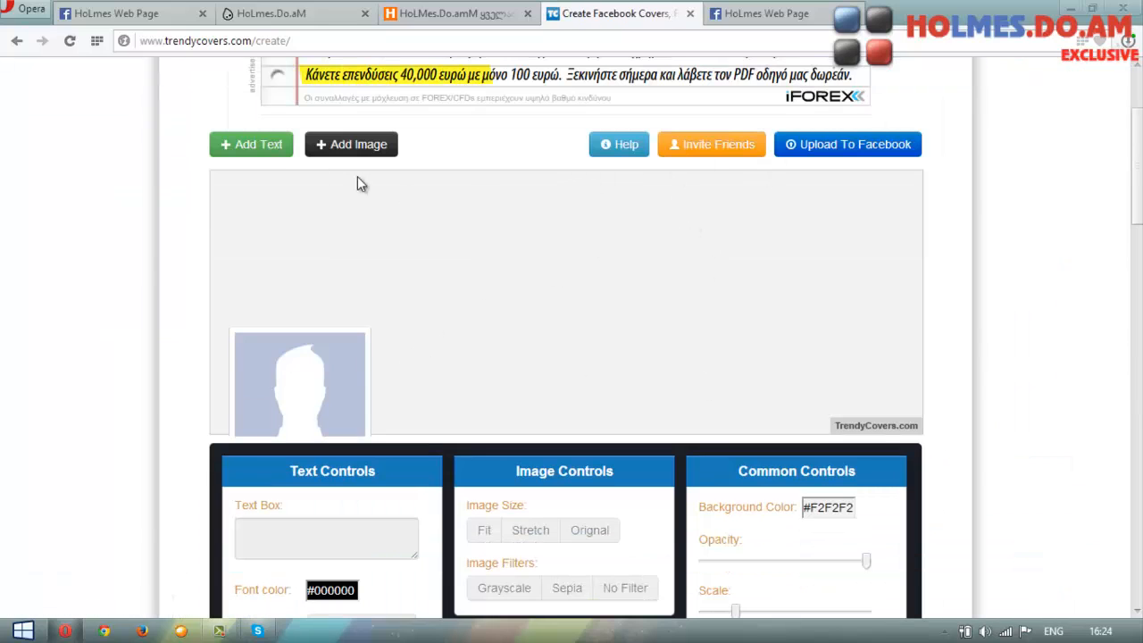
click(340, 146)
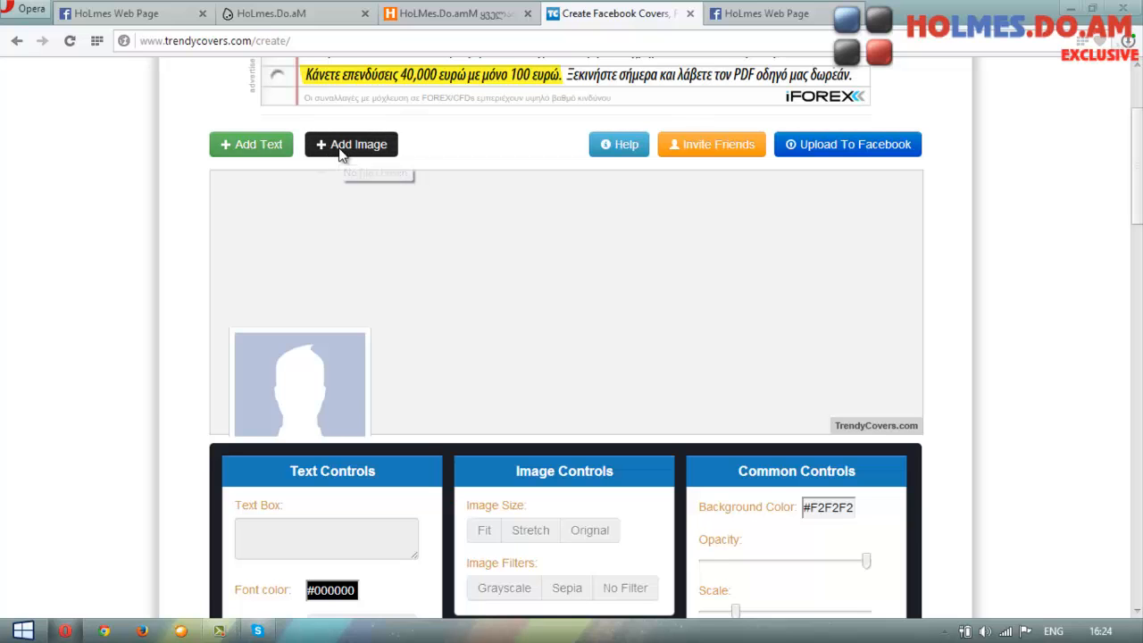
drag(547, 107, 544, 203)
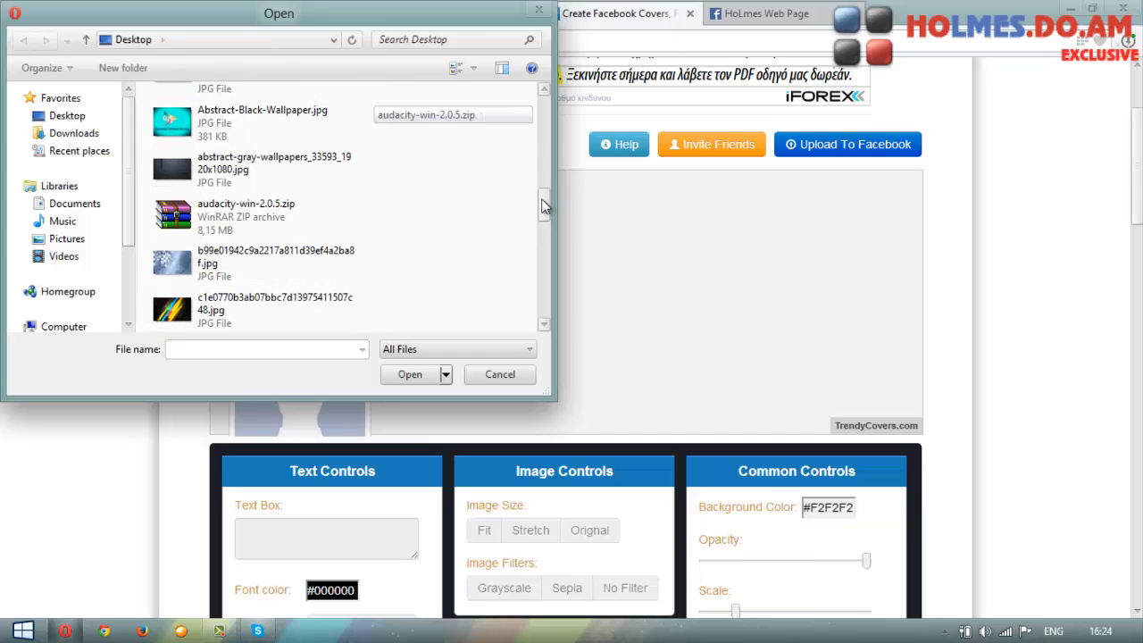
double_click(267, 261)
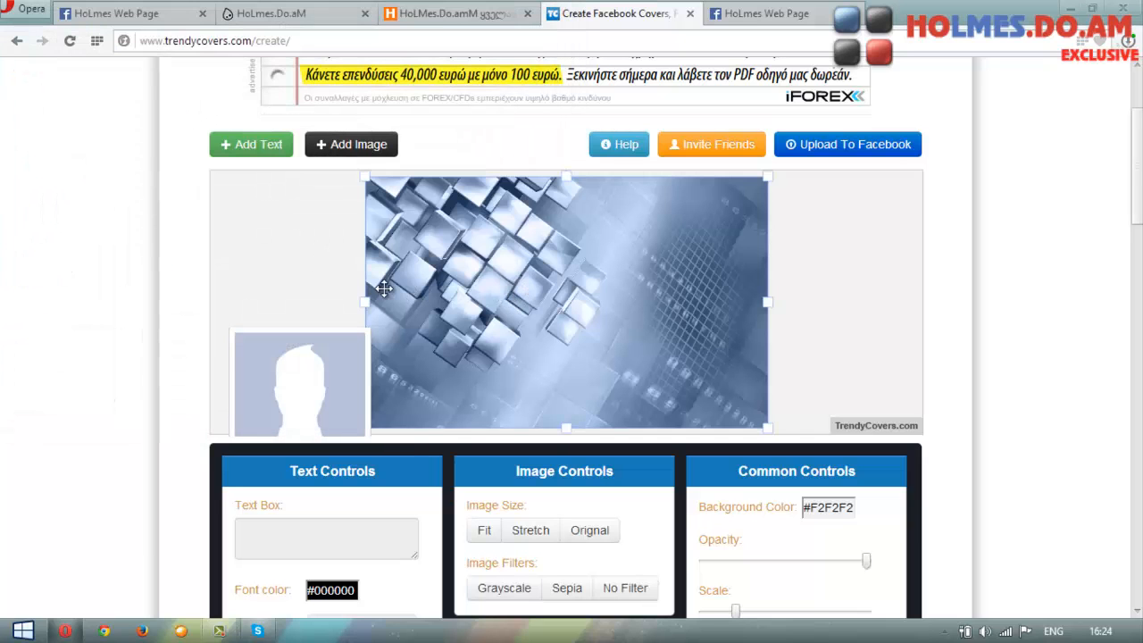
- Stretch the added image on all four sides until it fills the whole cover canvas
drag(324, 306, 267, 313)
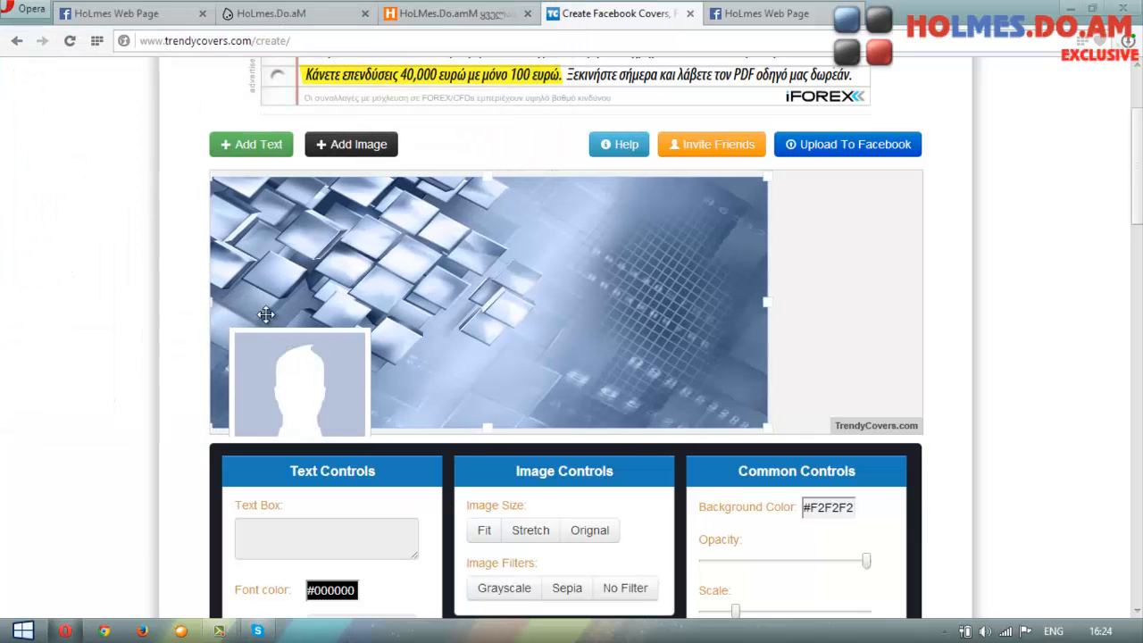
mouse_move(492, 179)
mouse_down()
mouse_move(491, 160)
mouse_move(491, 169)
mouse_up()
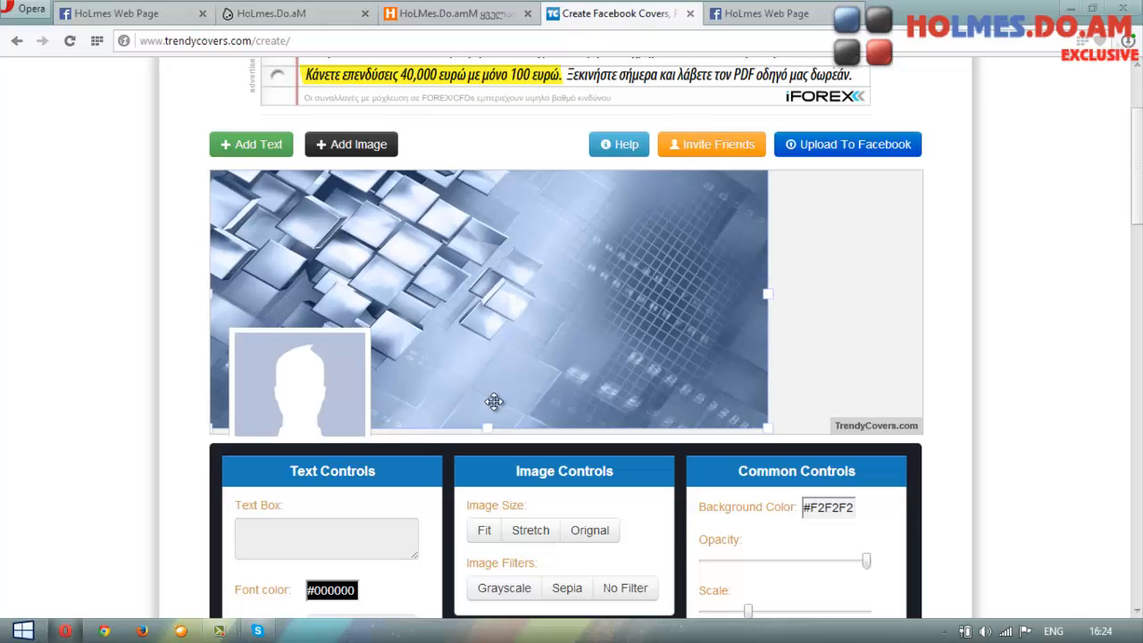
drag(491, 433, 496, 456)
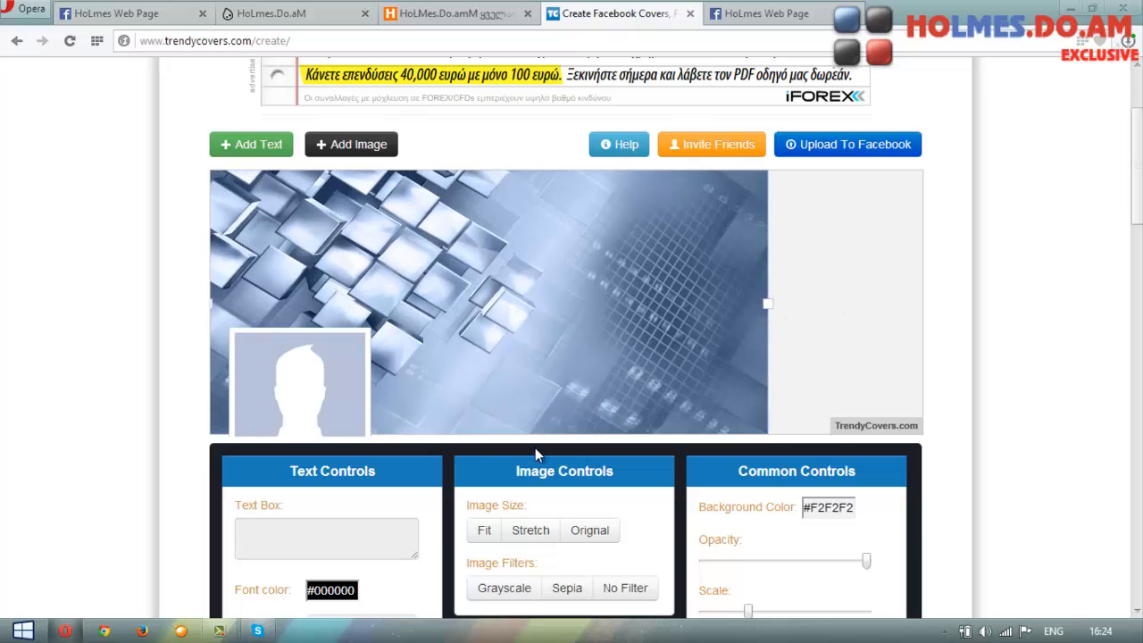
drag(768, 306, 962, 337)
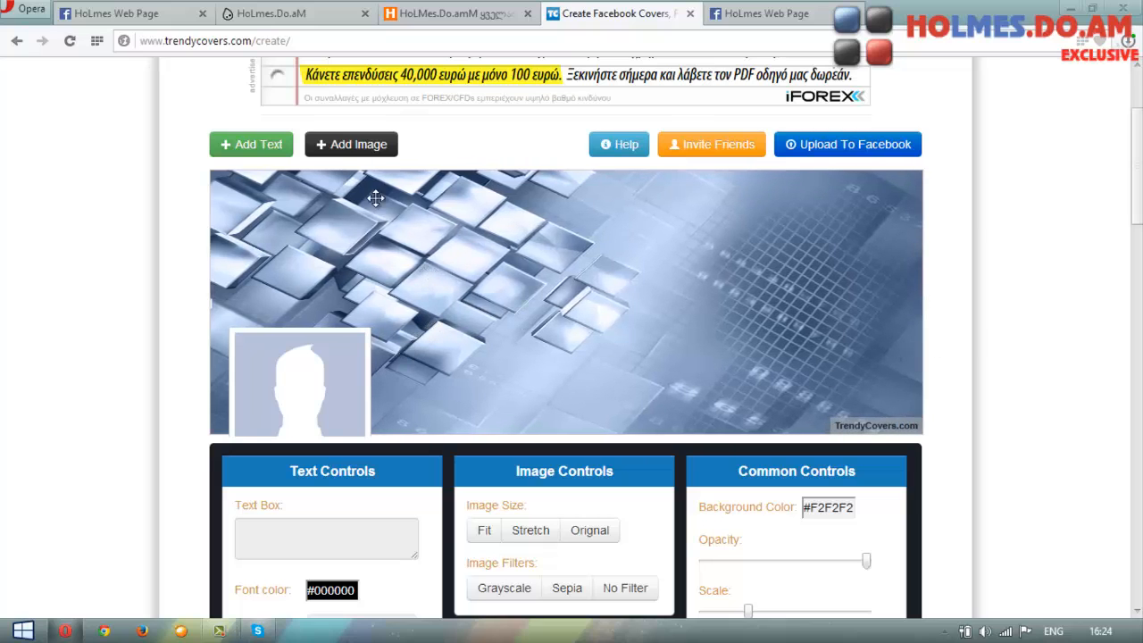
- Add a text object to the cover with the lines "HoLmes.Do.aM" and "Be aT Your Best"
click(258, 146)
scroll(483, 341, down, 1)
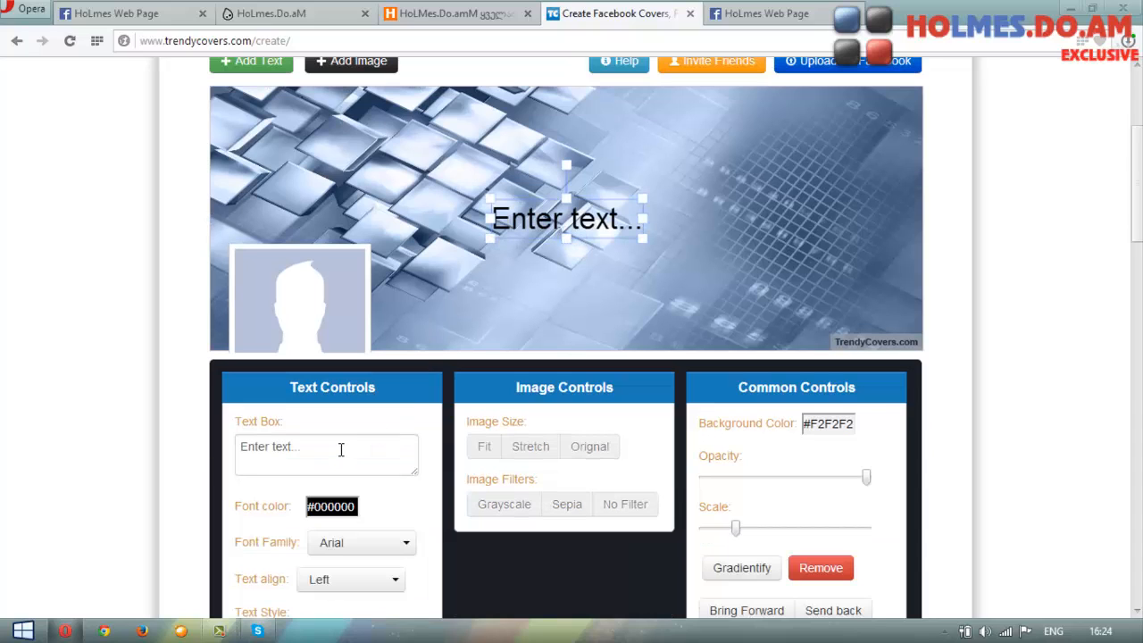
triple_click(340, 449)
key(BackSpace)
text(HoL)
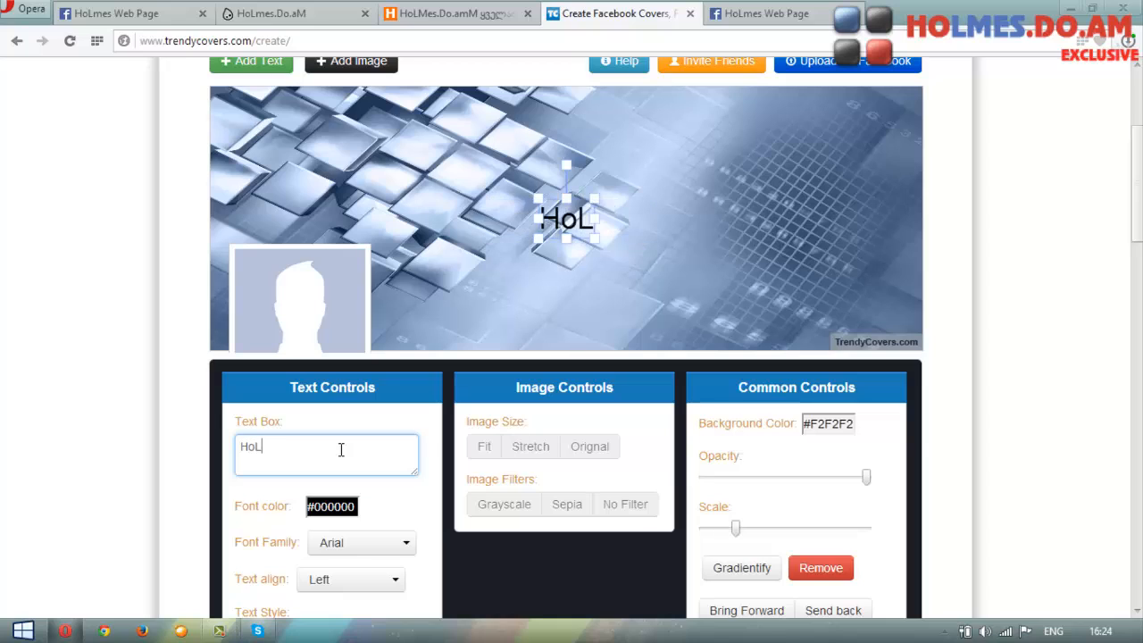
text(mes.Do.aM)
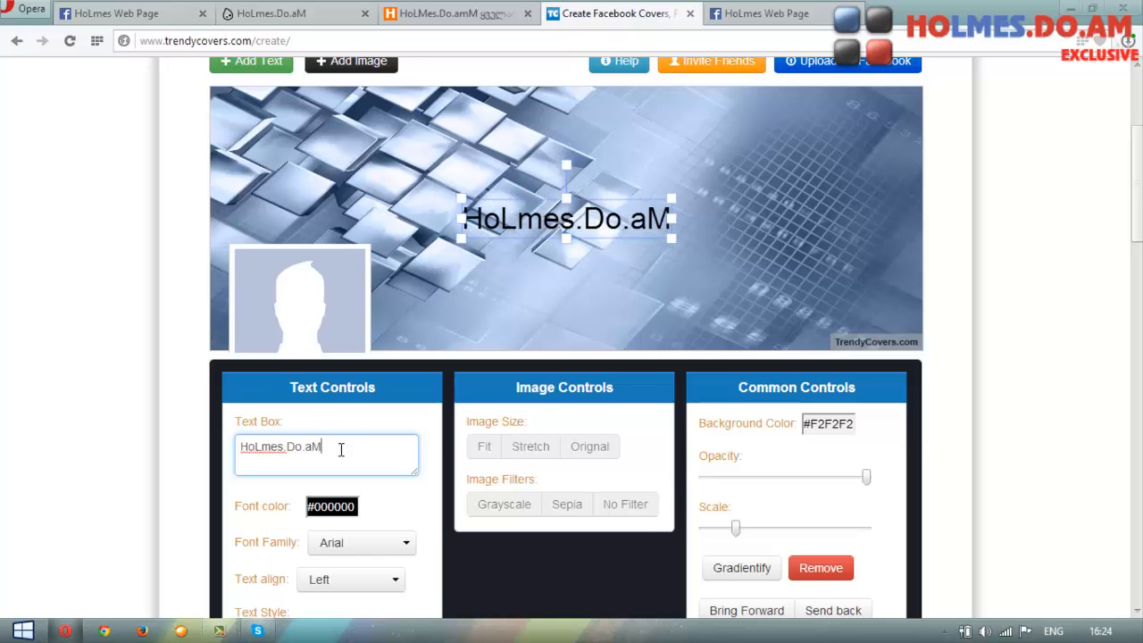
key(Return)
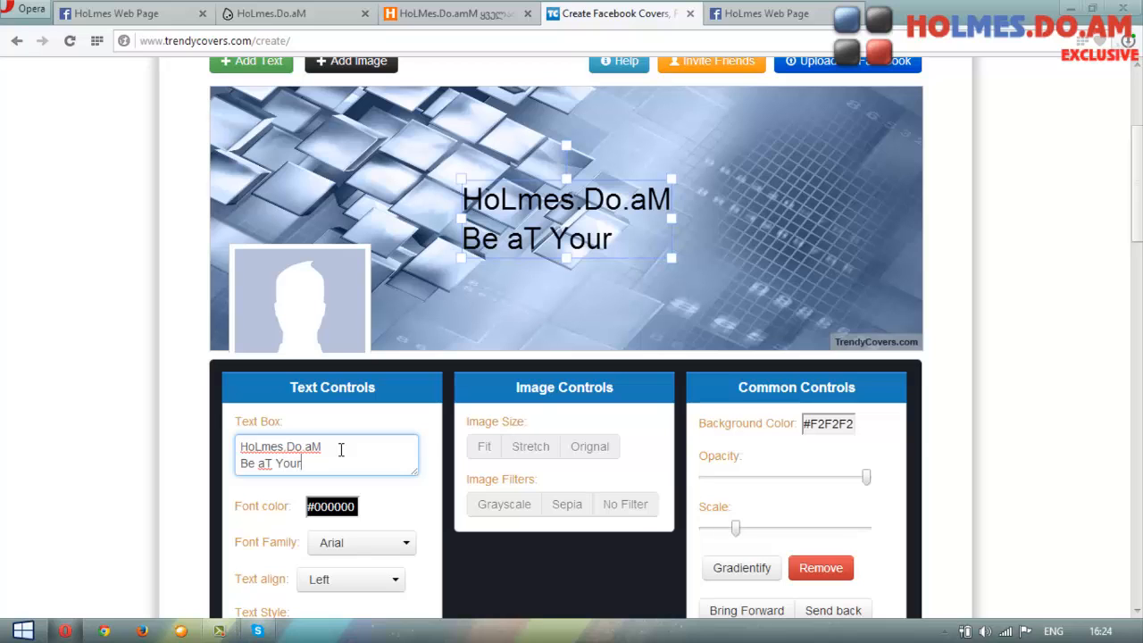
text(Be aT Your Best)
- Style the two-line cover text as bold, italic and shadowed, and stretch it wider
scroll(355, 455, down, 1)
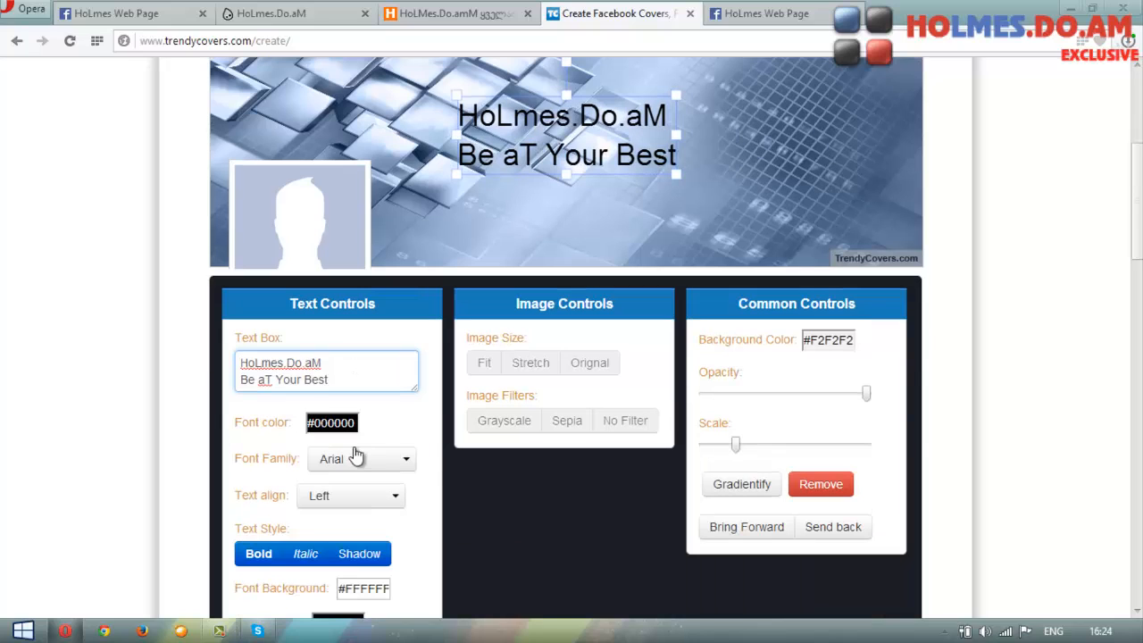
key(ctrl+a)
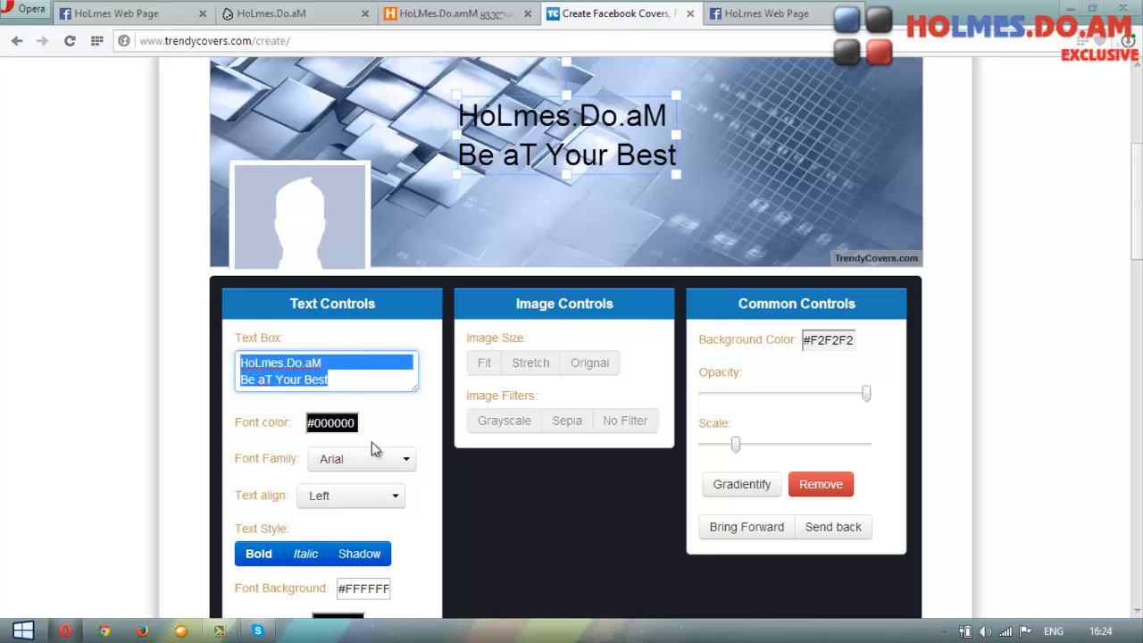
click(257, 555)
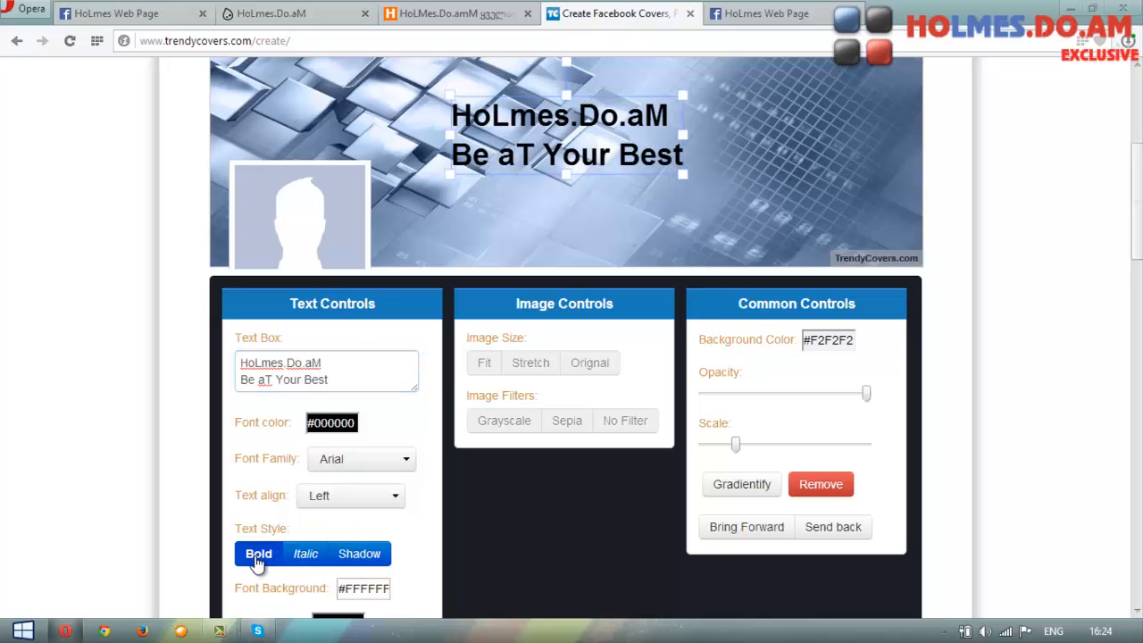
click(306, 555)
click(362, 557)
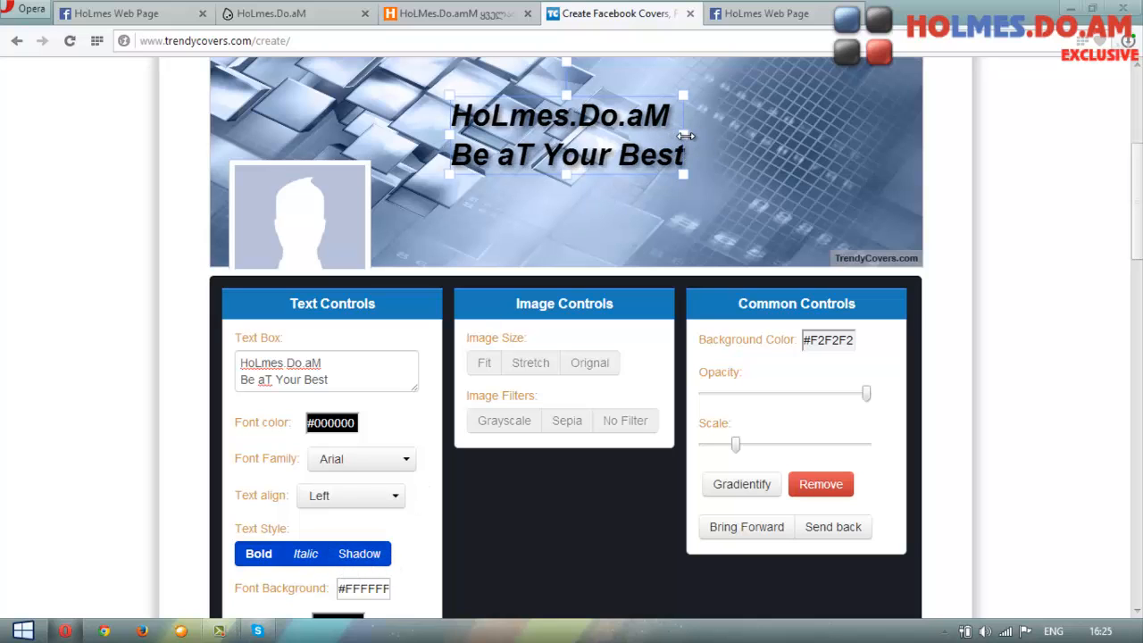
drag(685, 136, 762, 135)
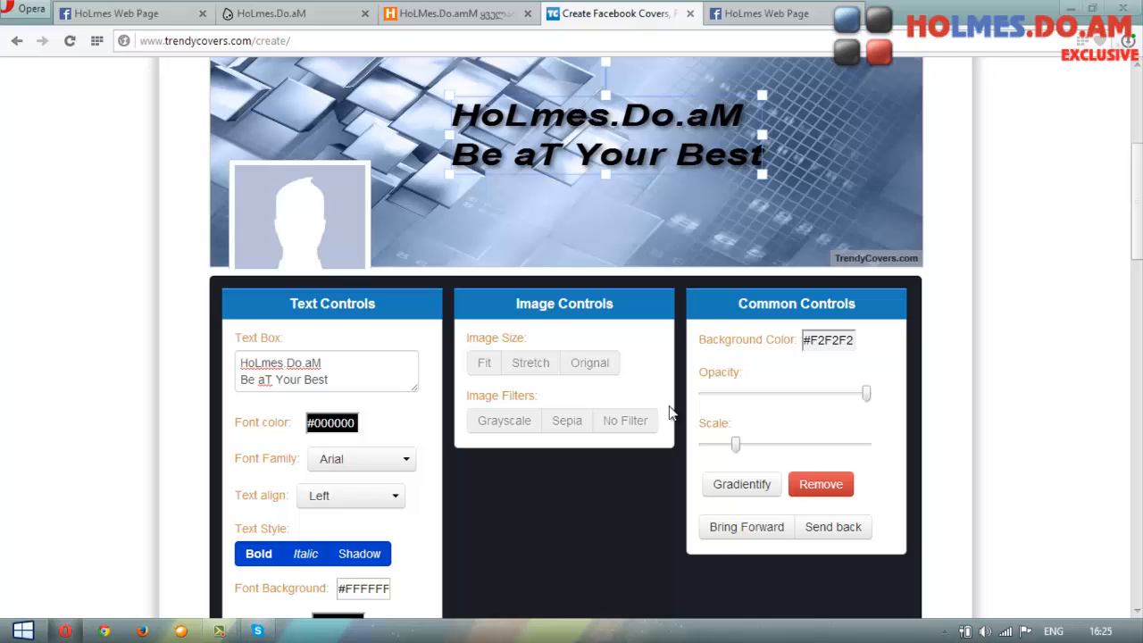
- Set the cover text's stroke color to light blue #9CBDFF
scroll(380, 493, down, 1)
click(343, 539)
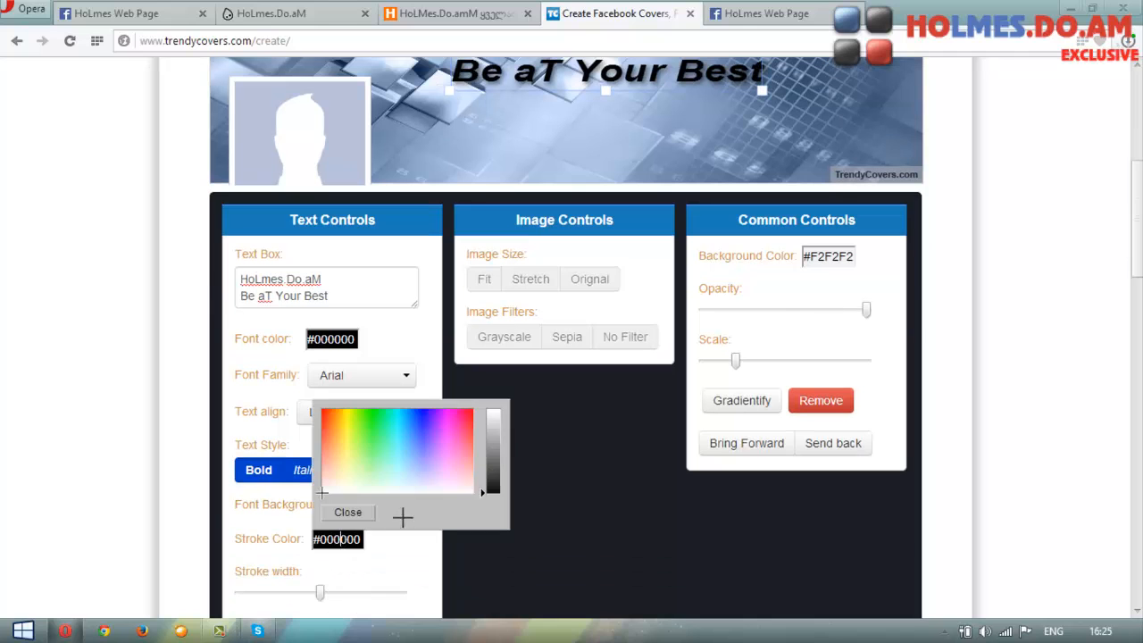
click(444, 480)
click(414, 460)
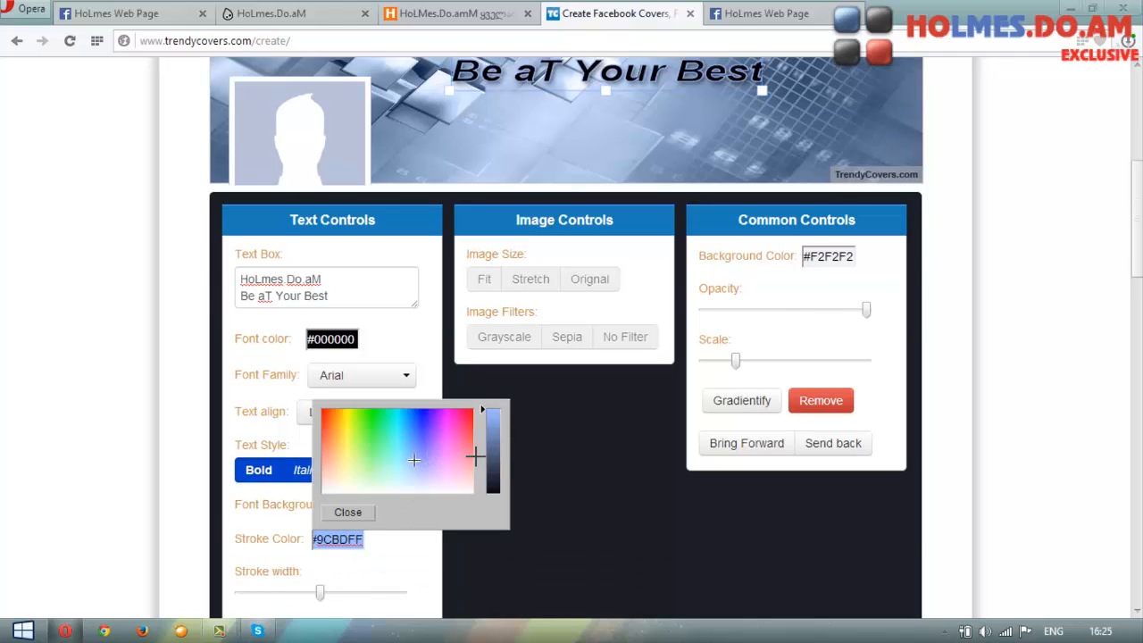
scroll(474, 457, up, 1)
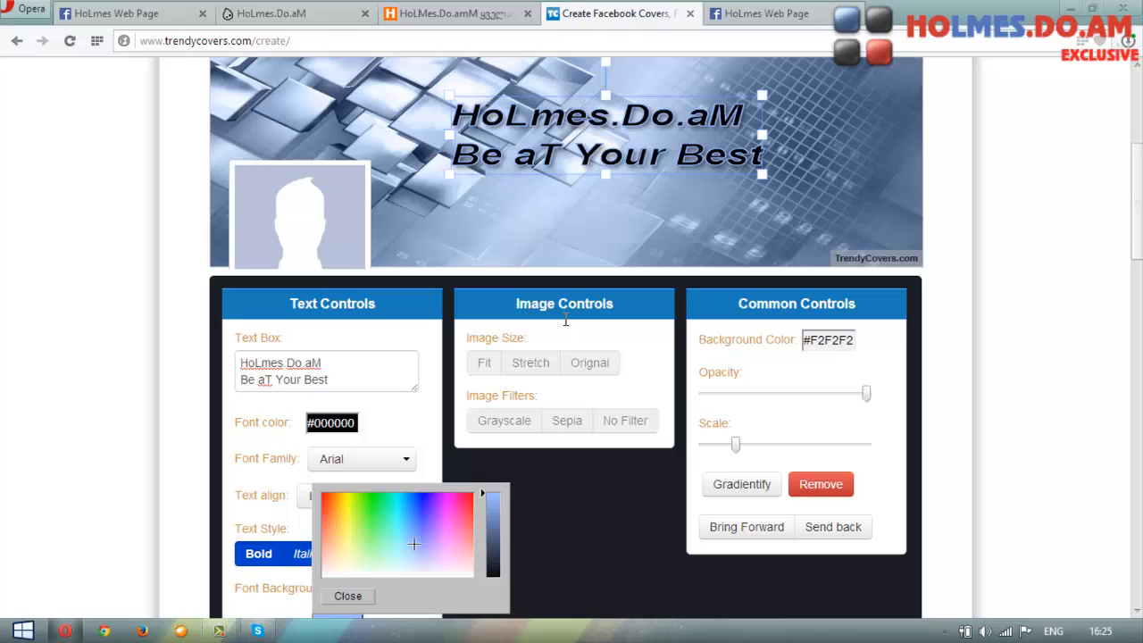
click(552, 553)
- Set the cover's background color to light blue #A9C6F2
click(826, 340)
click(857, 423)
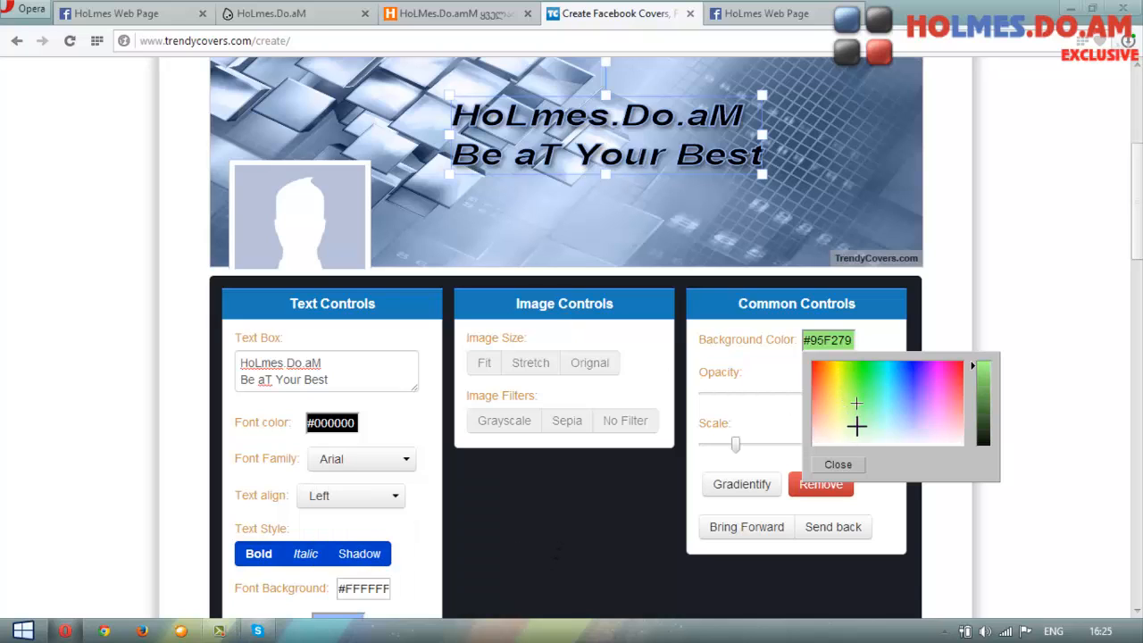
click(899, 418)
click(1009, 365)
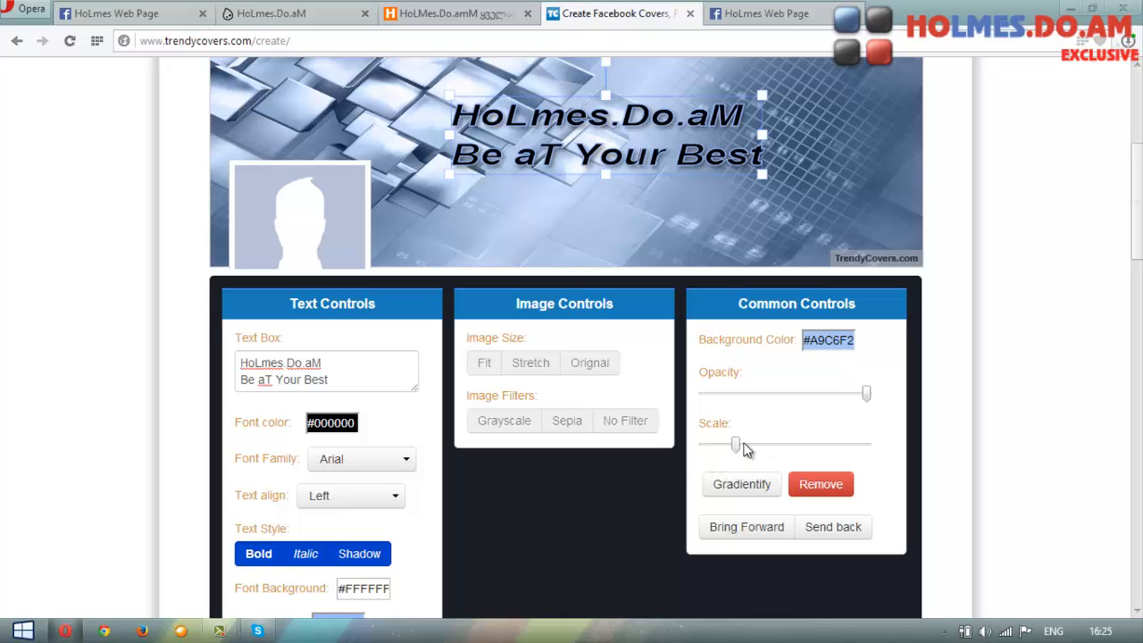
- Scale the text up slightly and lower its opacity to a little over half
drag(745, 449, 791, 448)
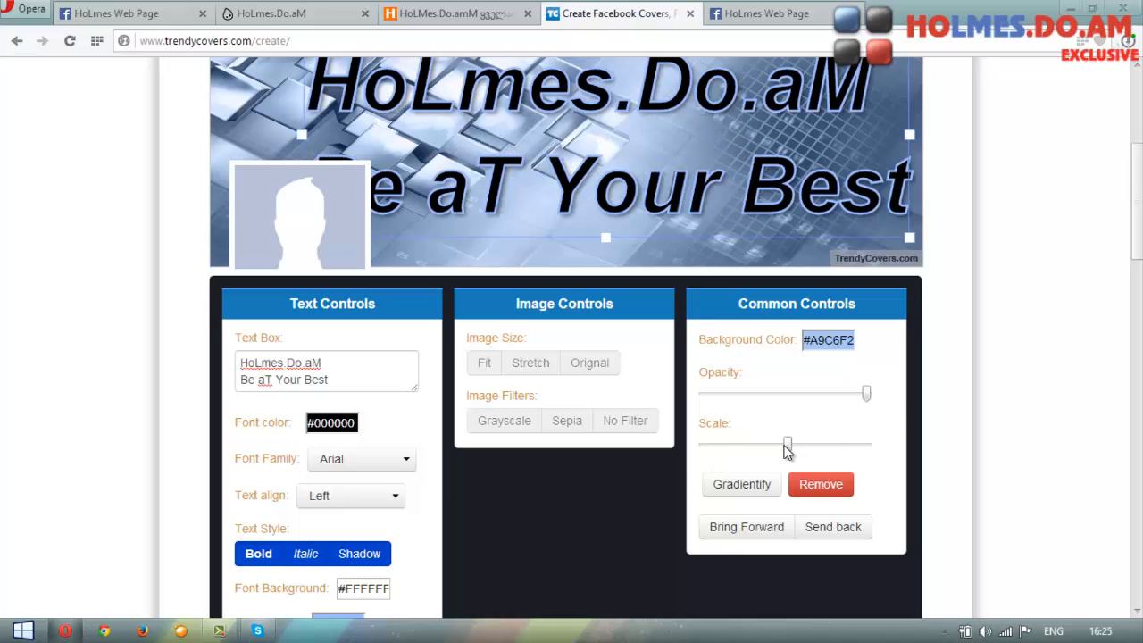
click(748, 449)
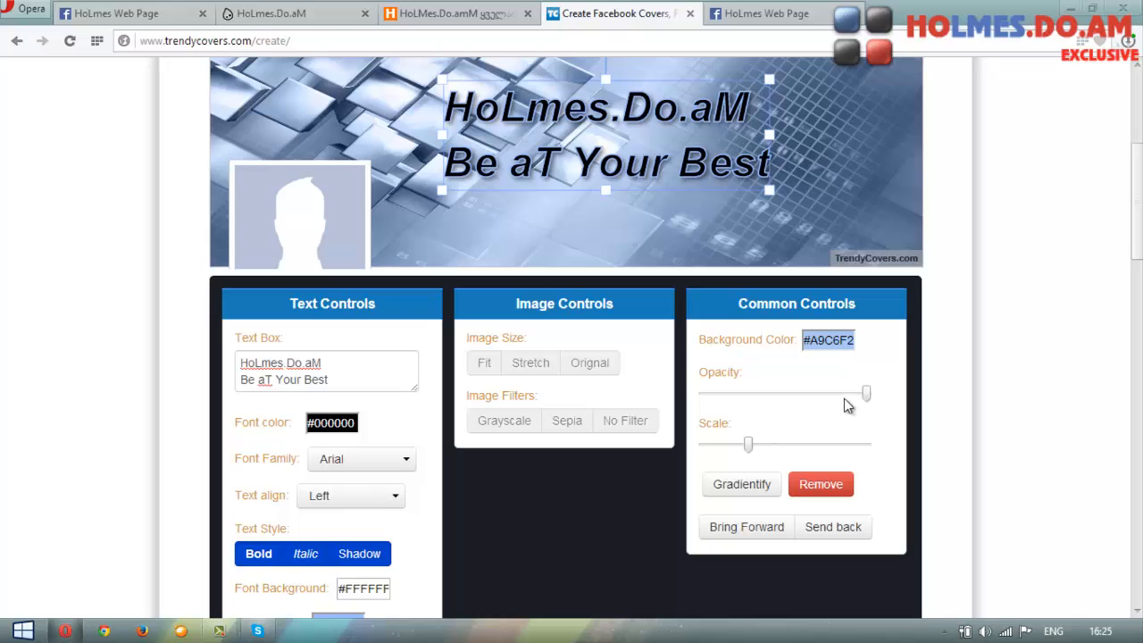
click(793, 396)
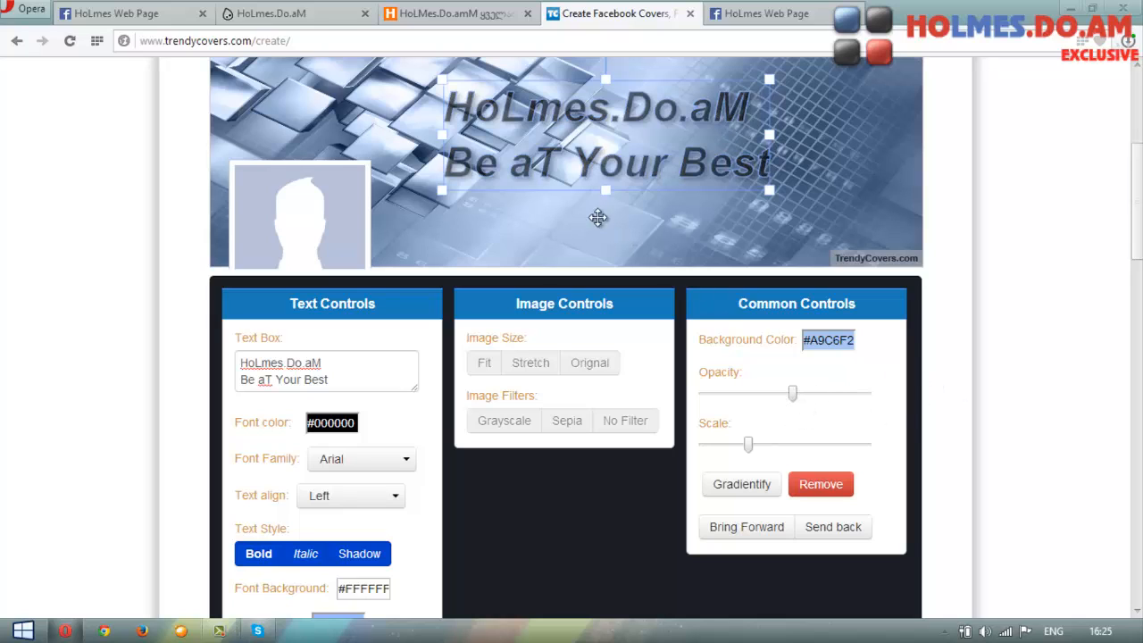
- Reduce the text's height, resize it and place it in the upper-right corner of the cover image
drag(599, 217, 686, 220)
scroll(681, 372, up, 2)
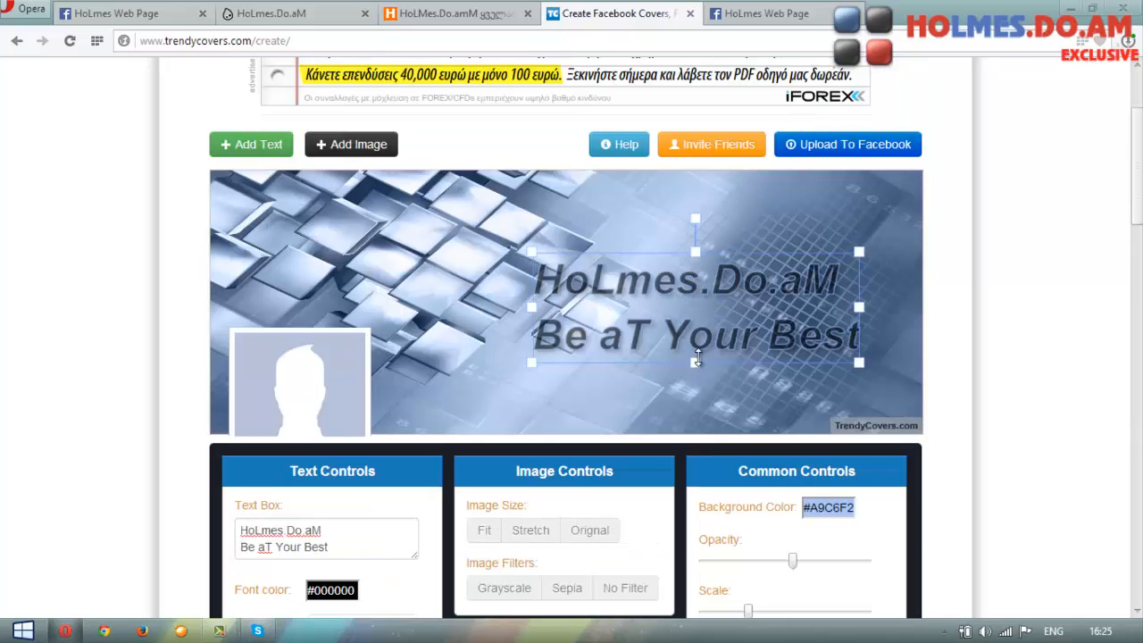
drag(697, 358, 697, 337)
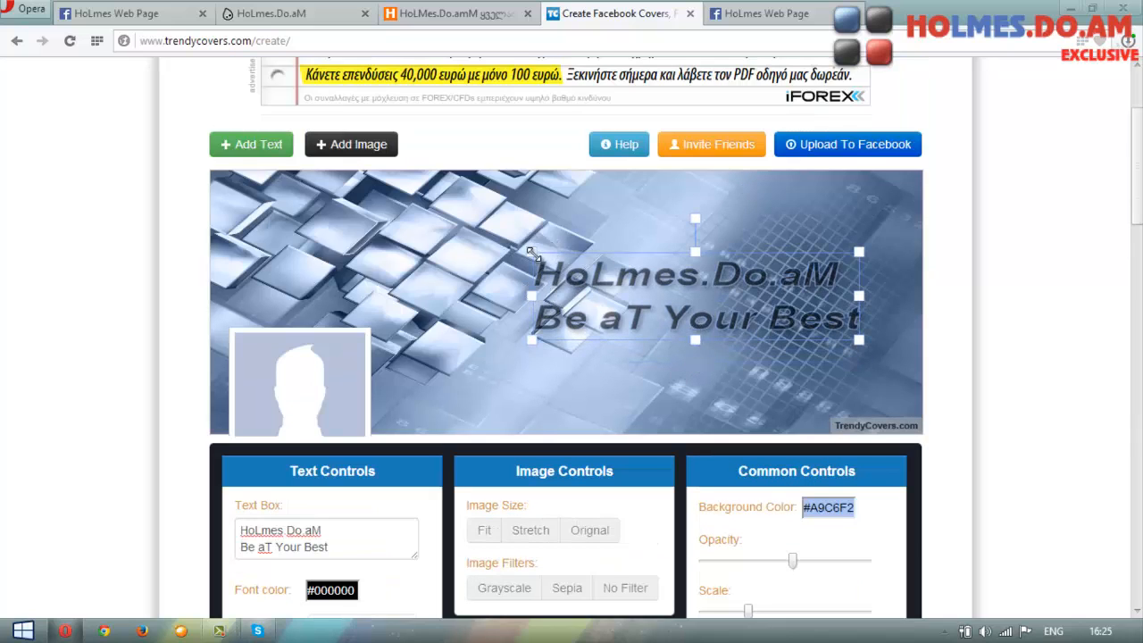
drag(530, 253, 393, 245)
drag(679, 268, 751, 222)
click(839, 335)
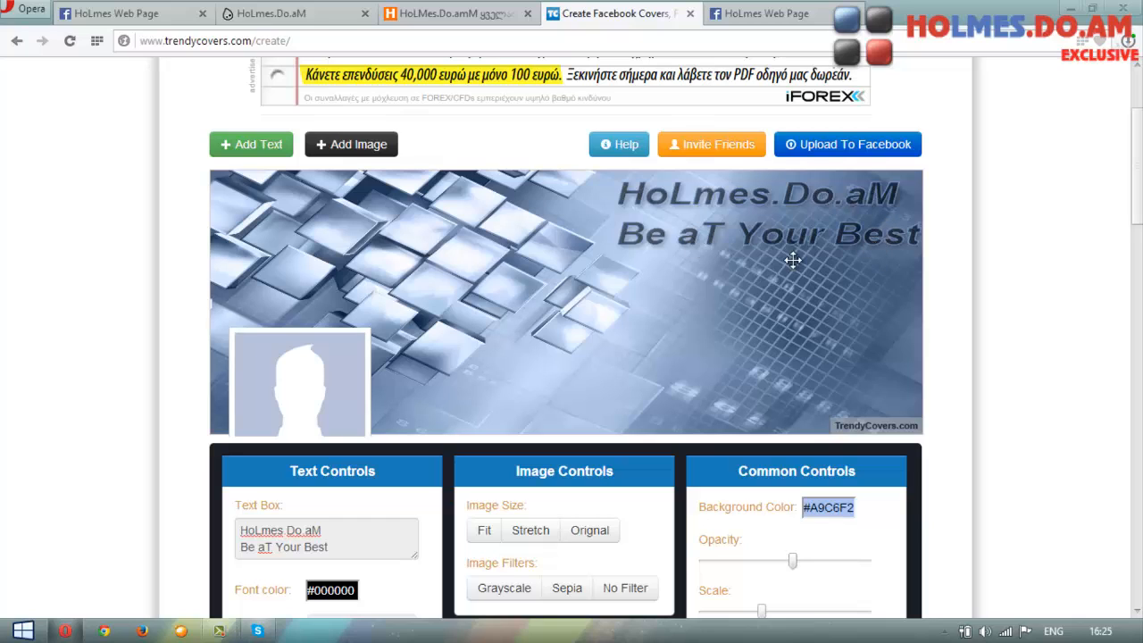
- Upload the finished cover to Facebook, go to the profile and save it as the cover photo
click(853, 154)
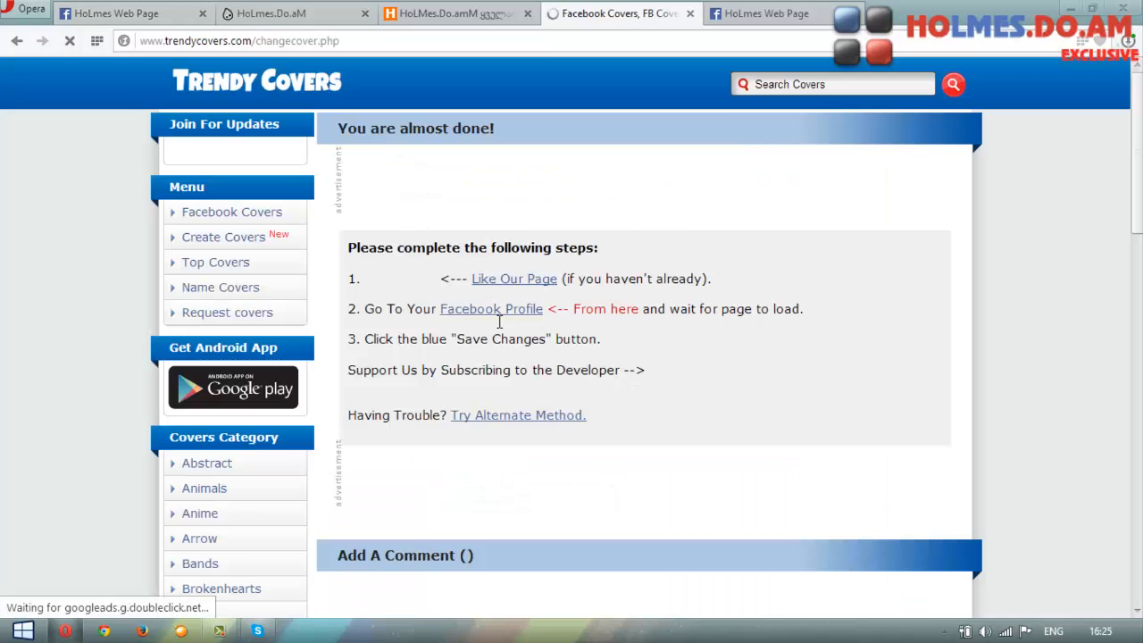
click(498, 312)
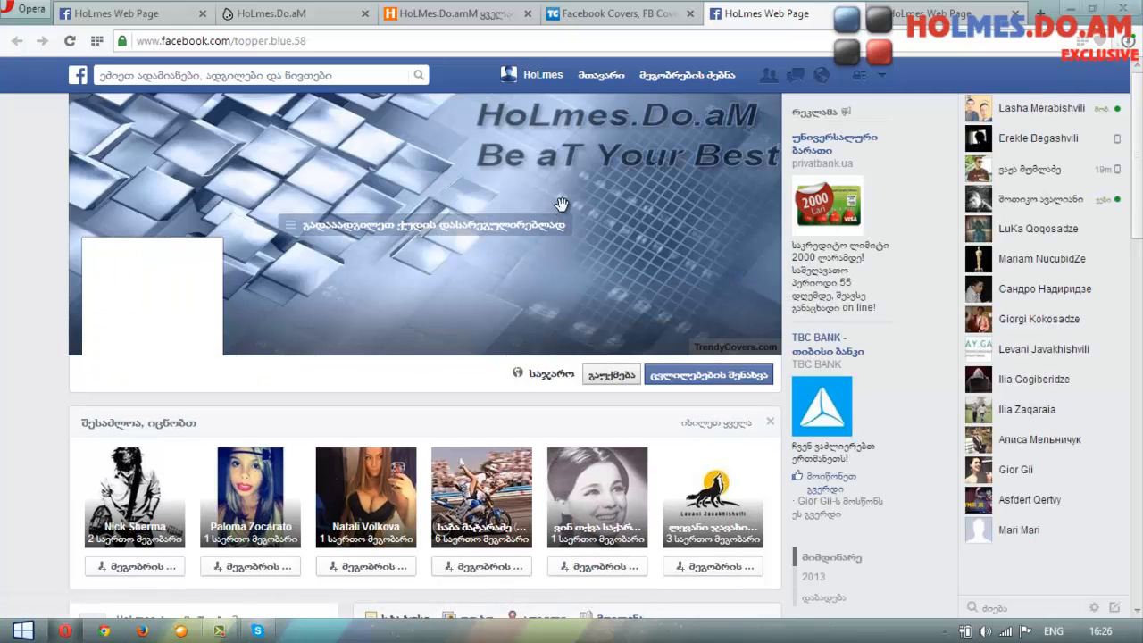
click(706, 381)
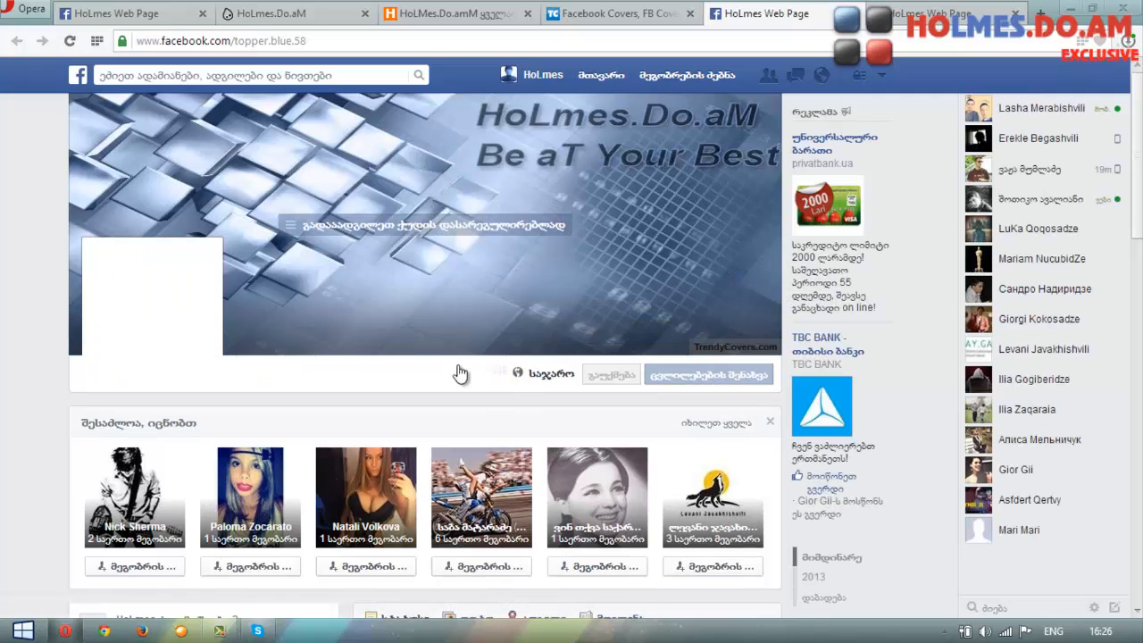
click(461, 17)
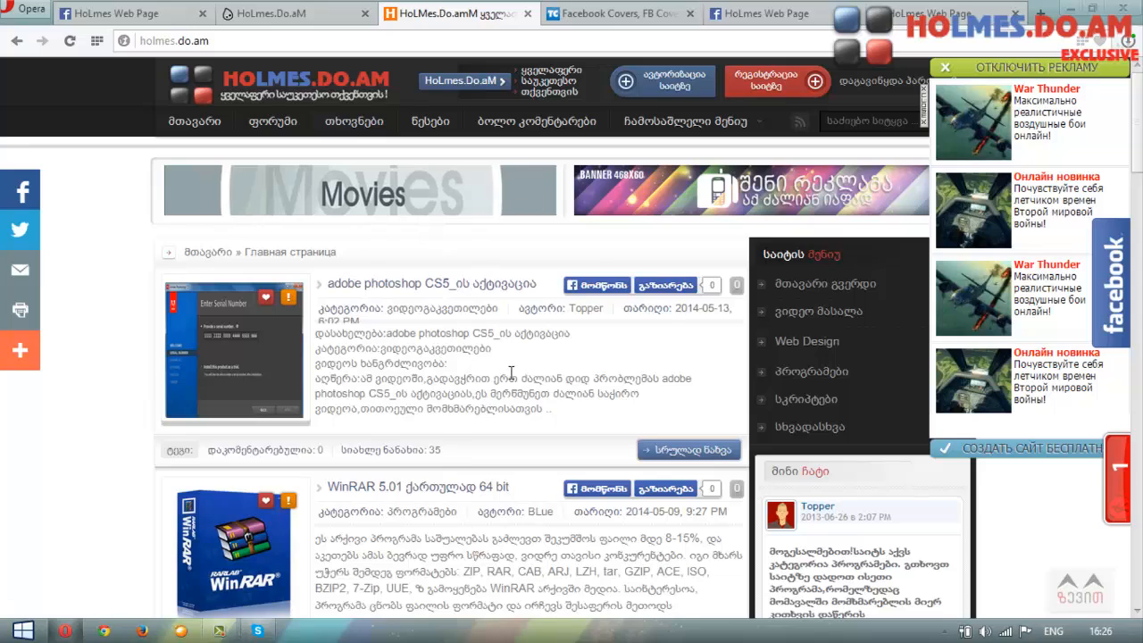
click(929, 14)
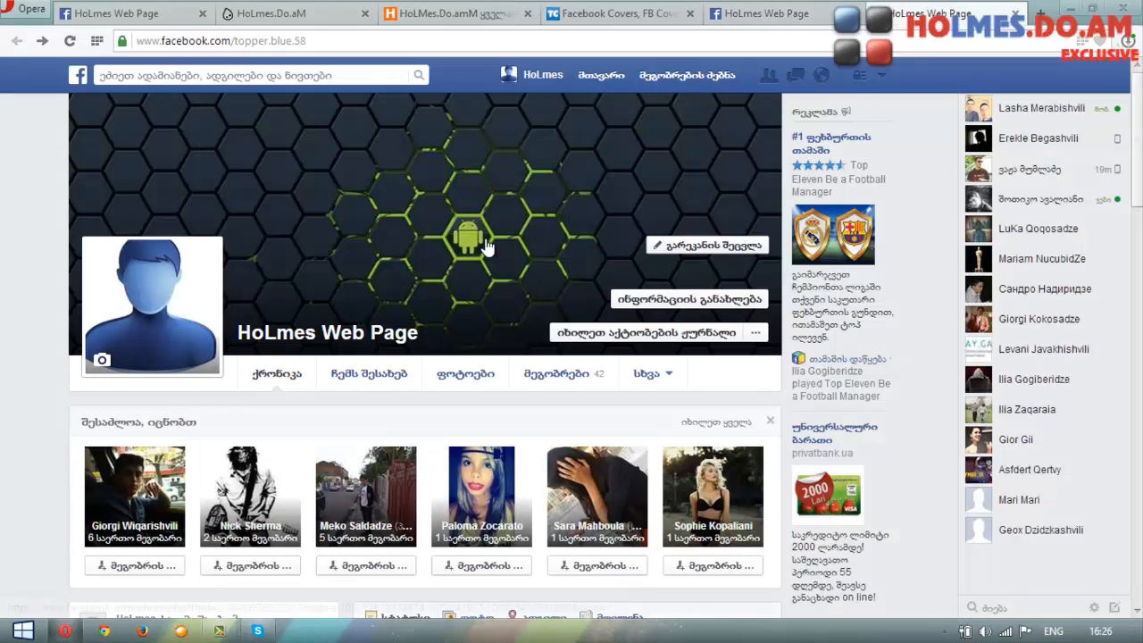